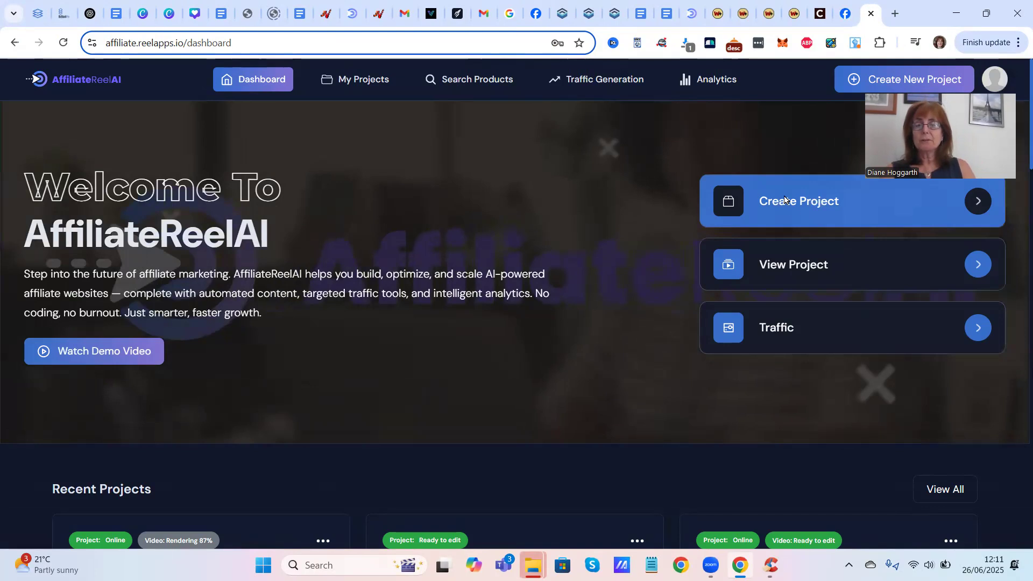
# - Start a new project and search WarriorPlus products by the keyword "course creation warrior"
pyautogui.click(785, 199)
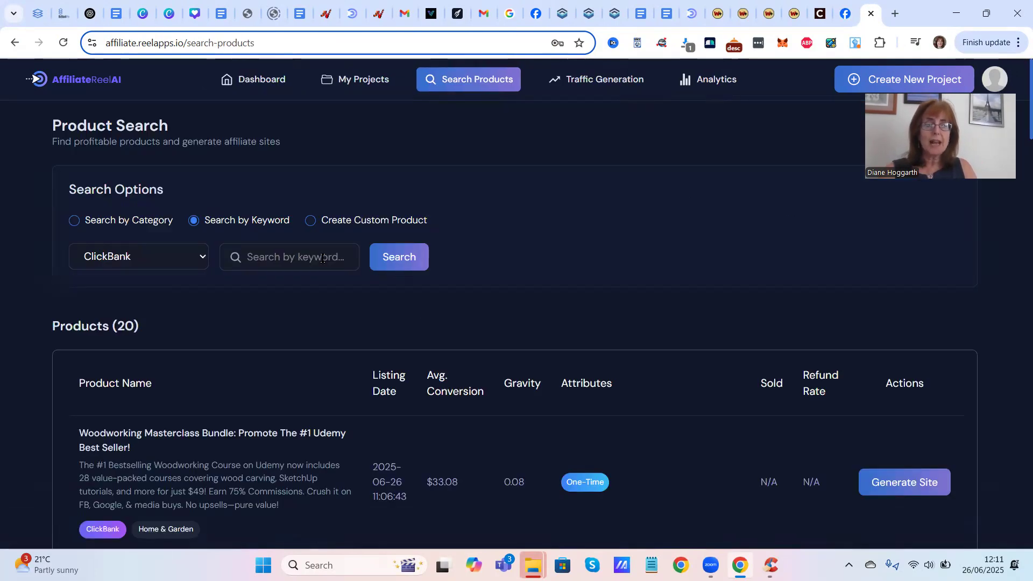
pyautogui.click(206, 256)
pyautogui.click(143, 303)
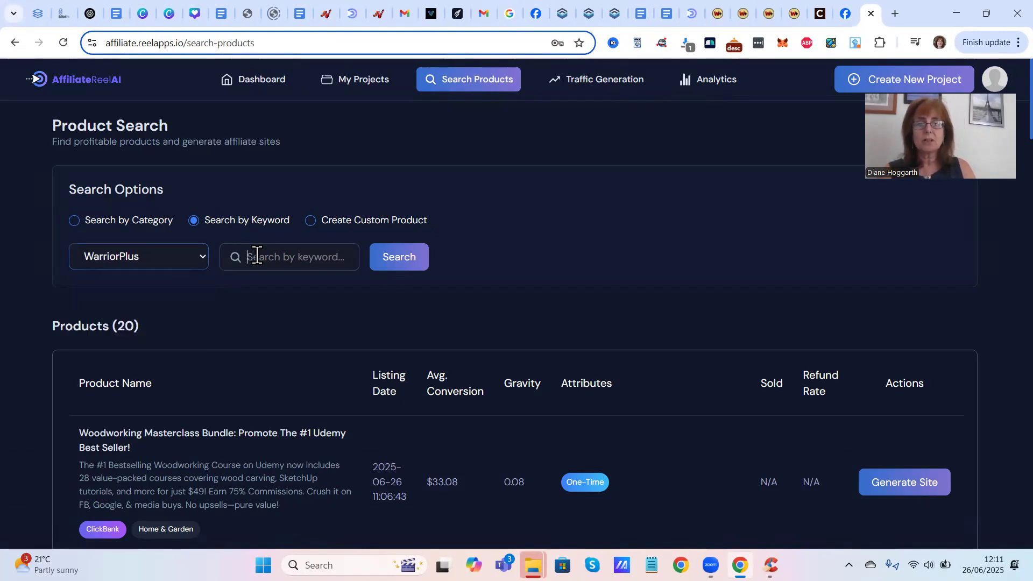
pyautogui.click(256, 256)
pyautogui.write('course')
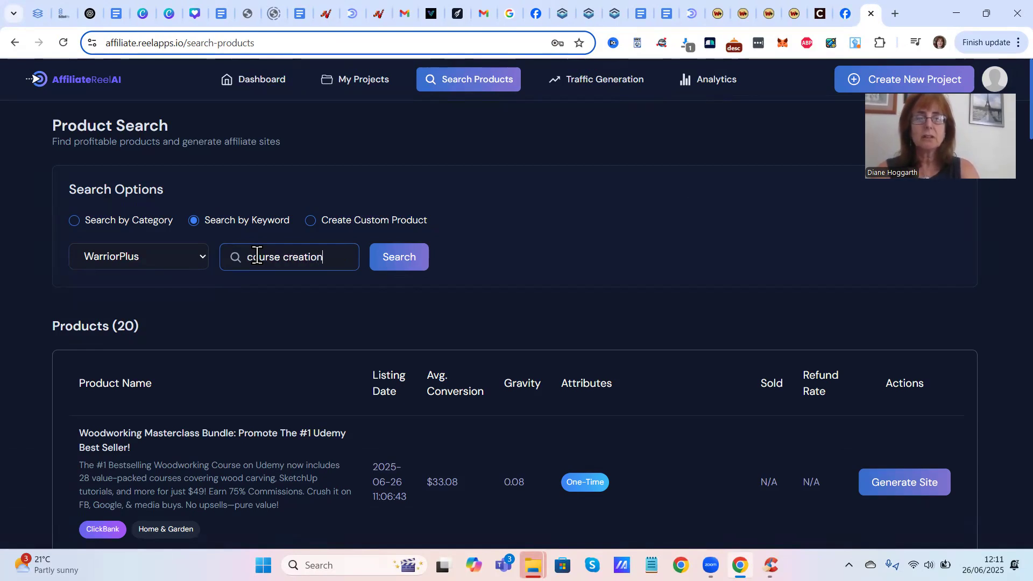
pyautogui.write('creation warro')
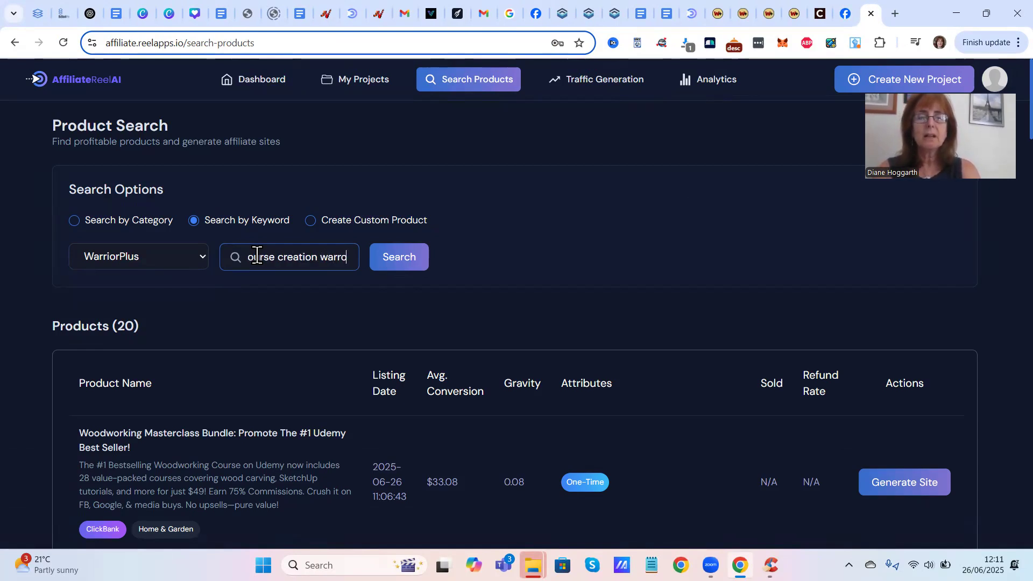
pyautogui.press('BackSpace')
pyautogui.write('ior')
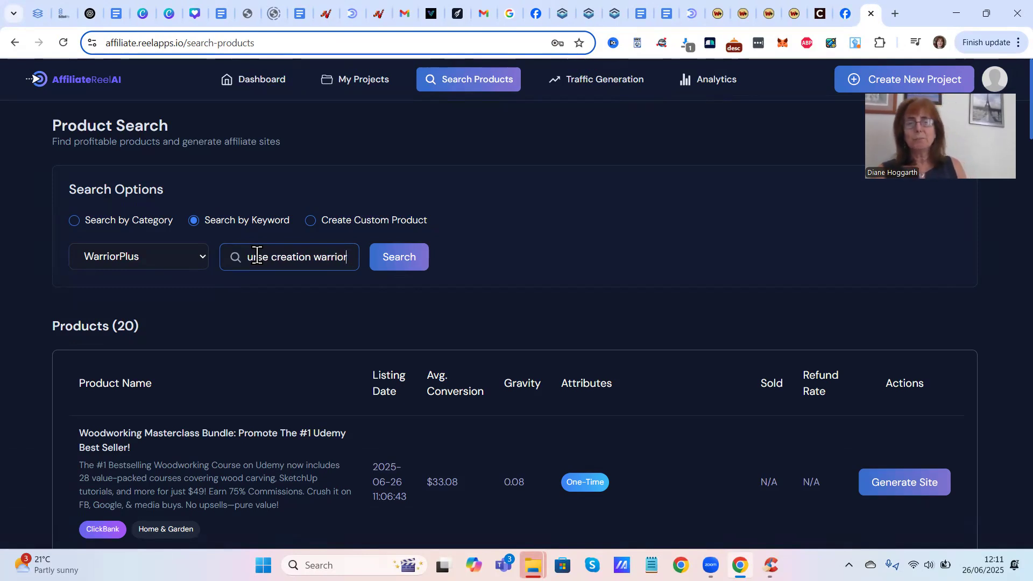
pyautogui.click(408, 265)
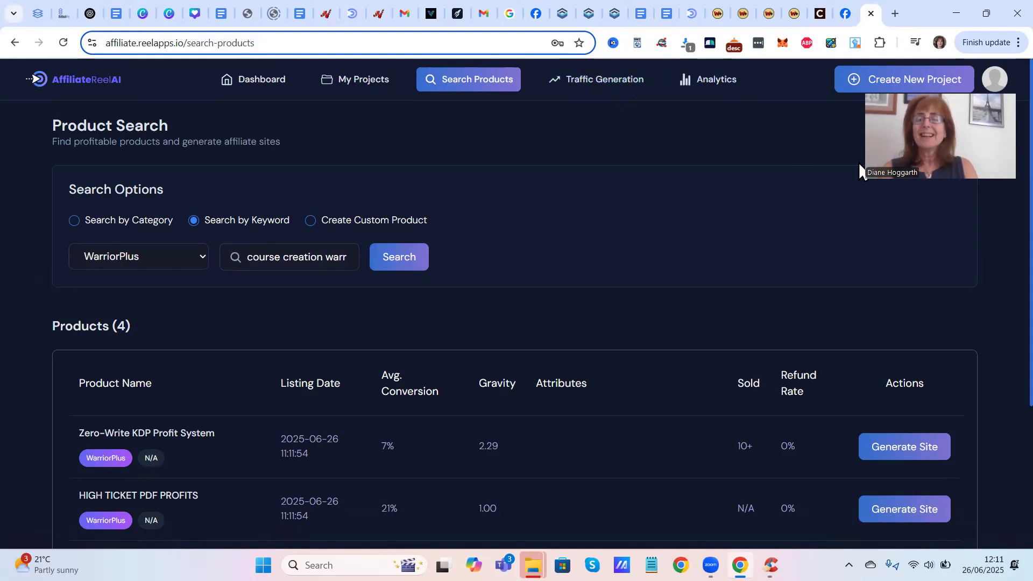
# - Create a site project from the Course Creation Warrior product, keeping English, United States and WarriorPlus
pyautogui.moveTo(1013, 180); pyautogui.dragTo(1000, 385)
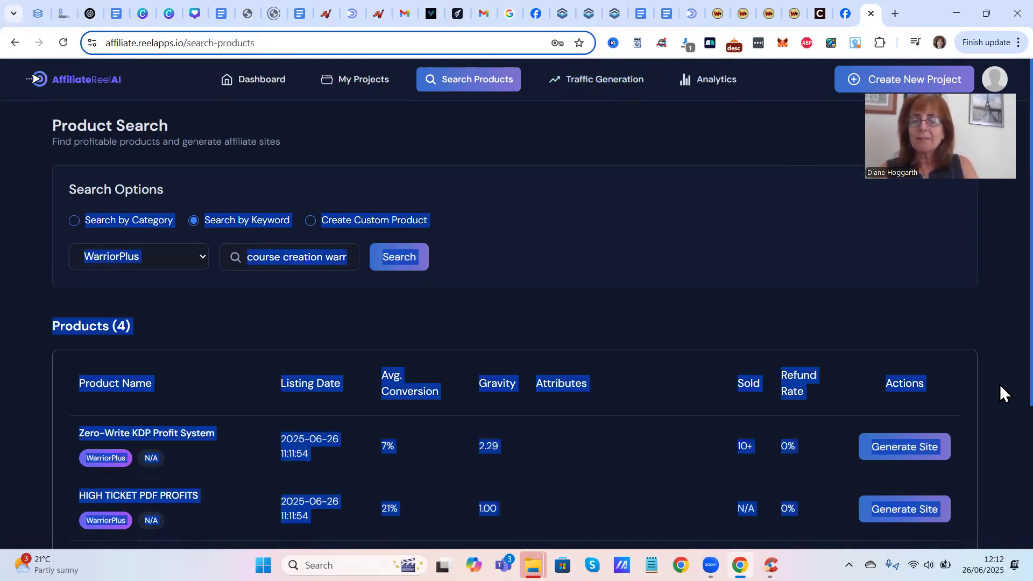
pyautogui.scroll(-4, 1000, 397)
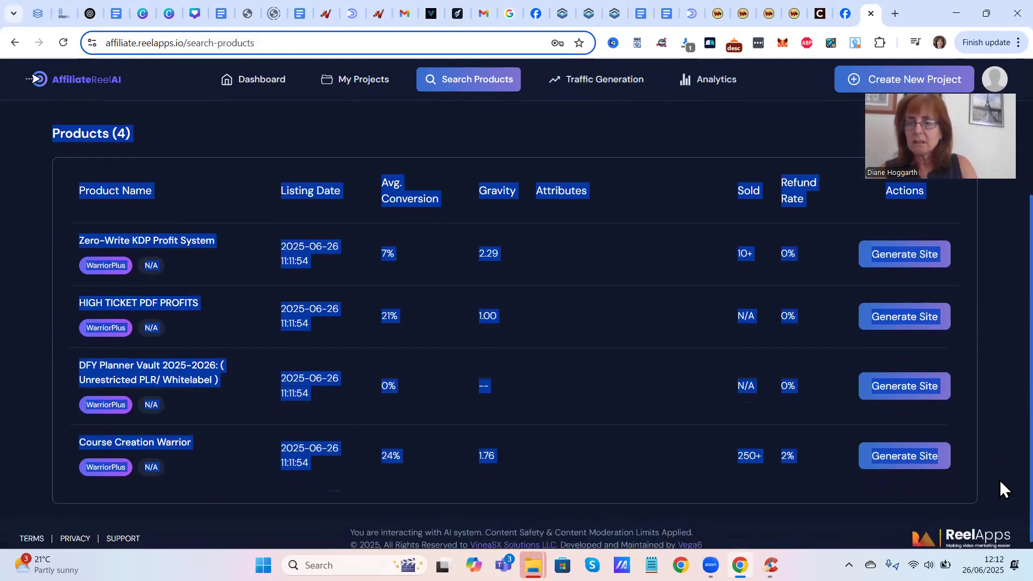
pyautogui.click(979, 452)
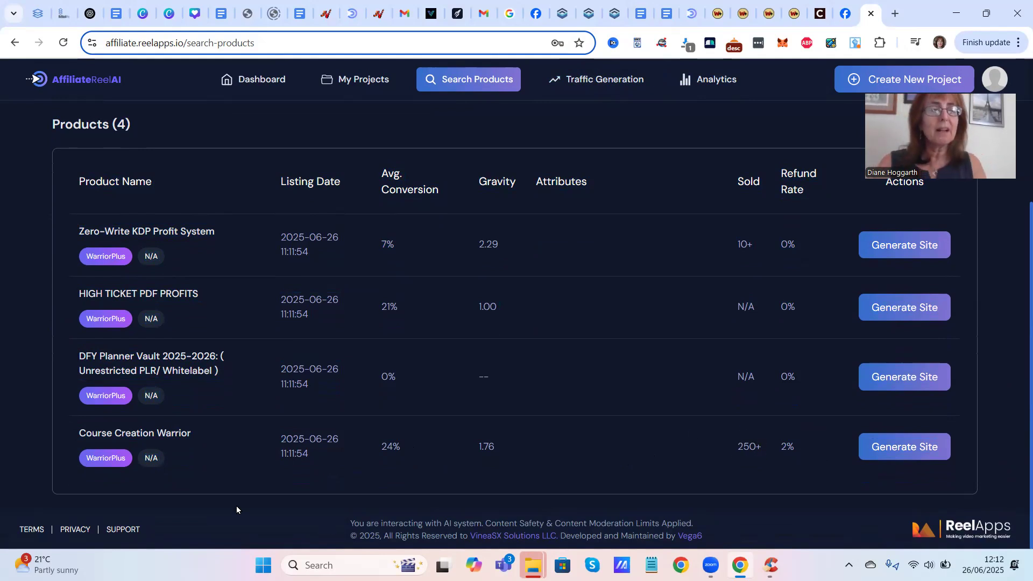
pyautogui.click(893, 448)
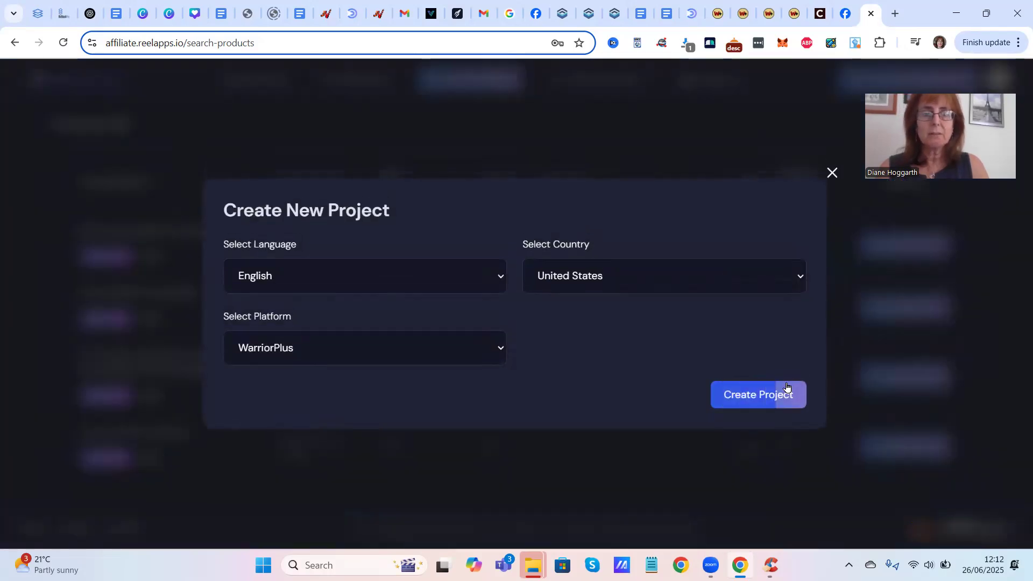
pyautogui.click(750, 396)
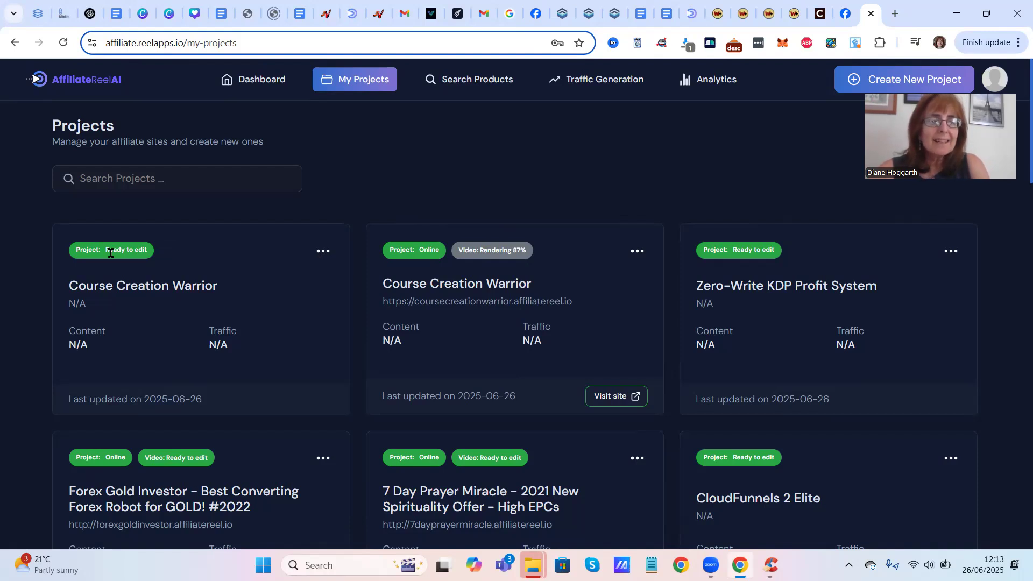
# - Open the new Course Creation Warrior project for editing and accept its product details to reach the Identity stage
pyautogui.click(322, 253)
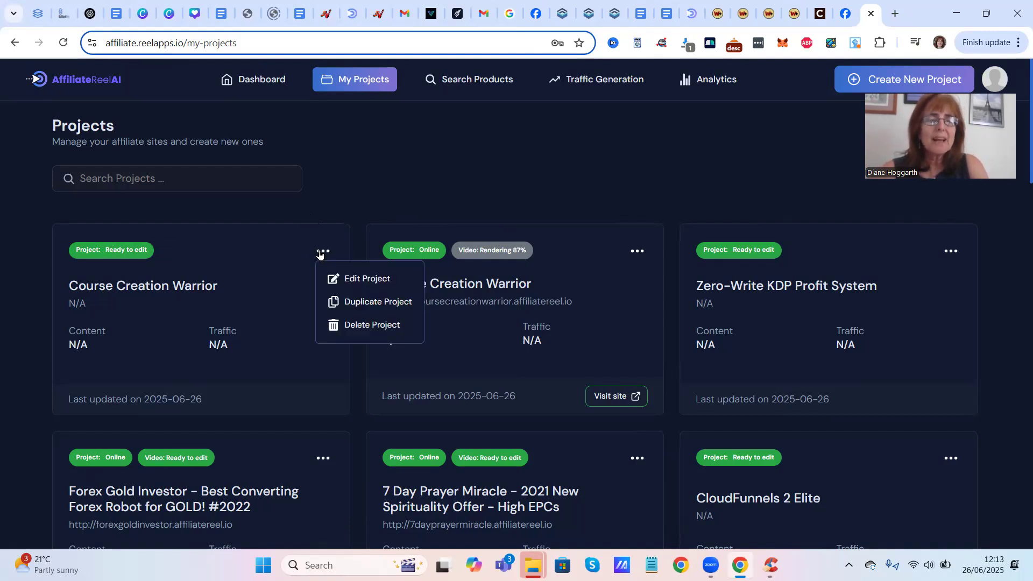
pyautogui.click(355, 280)
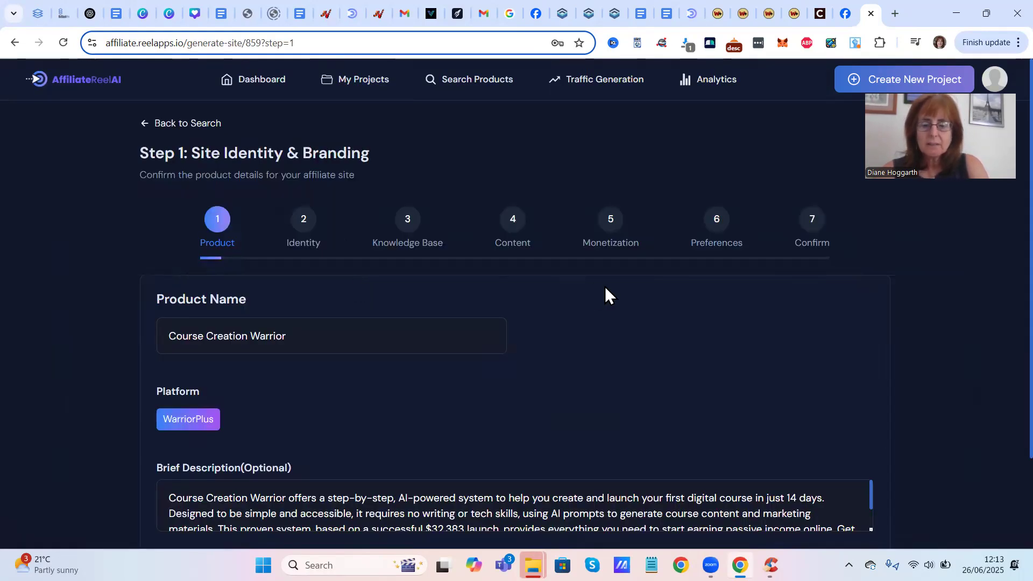
pyautogui.scroll(-3, 605, 286)
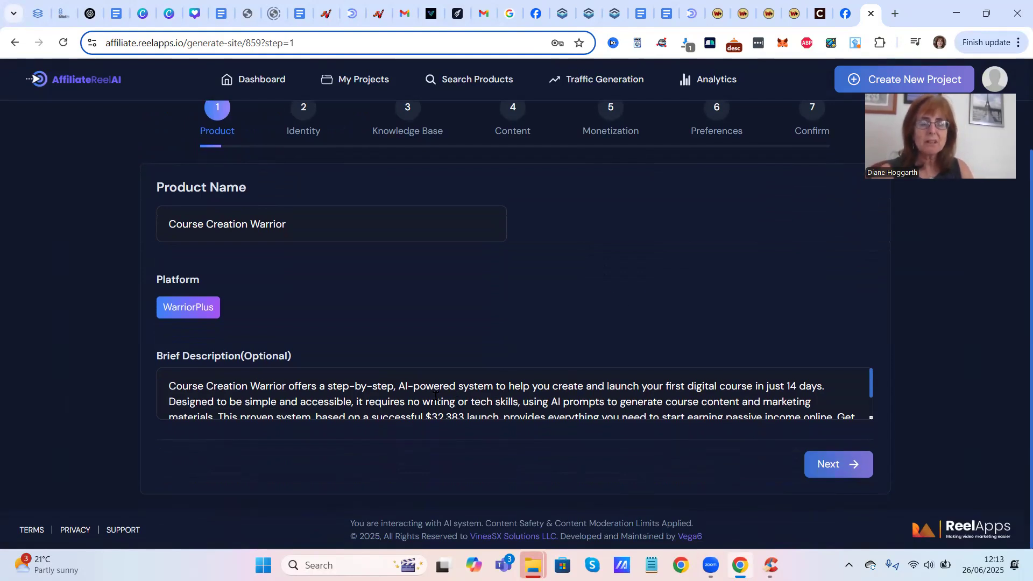
pyautogui.click(826, 466)
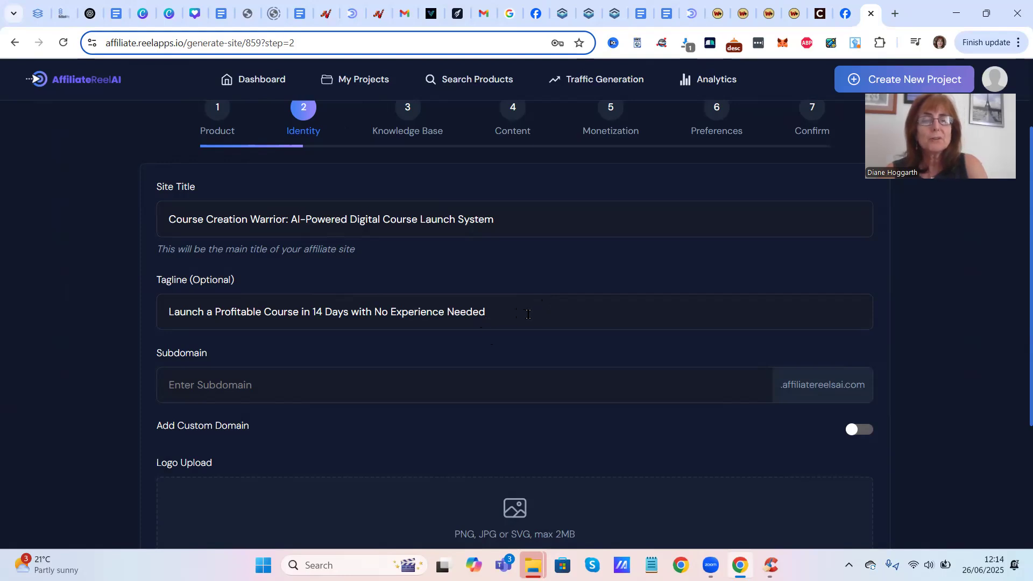
# - Set the site's subdomain to coursecreationwarrior, keeping the suggested site title and tagline
pyautogui.click(575, 376)
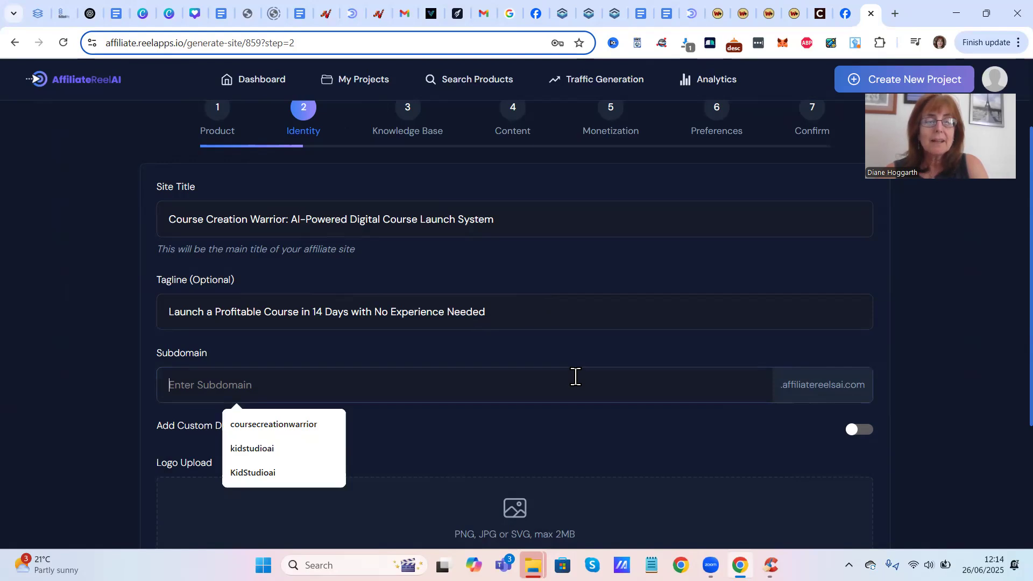
pyautogui.click(311, 426)
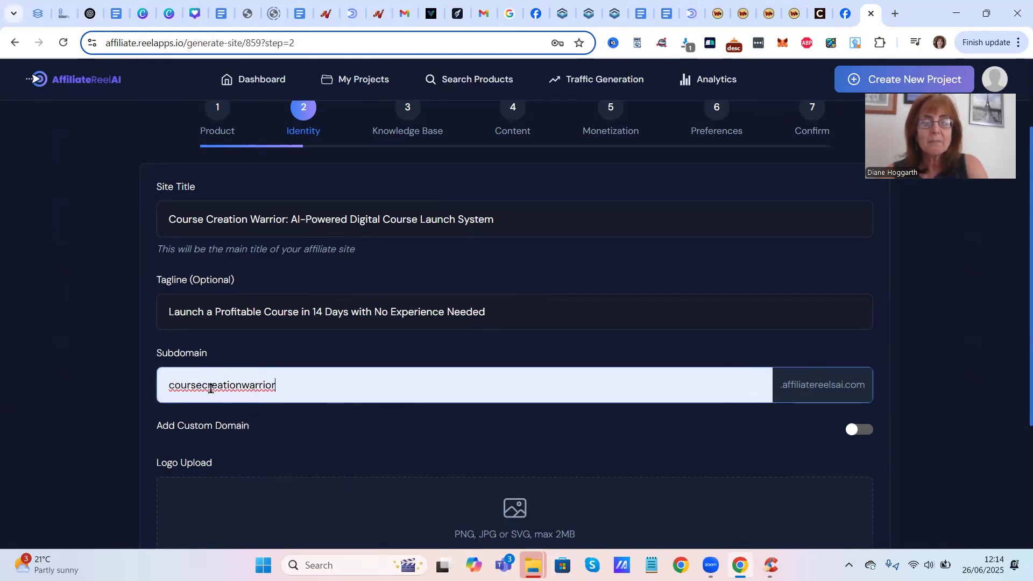
pyautogui.click(986, 477)
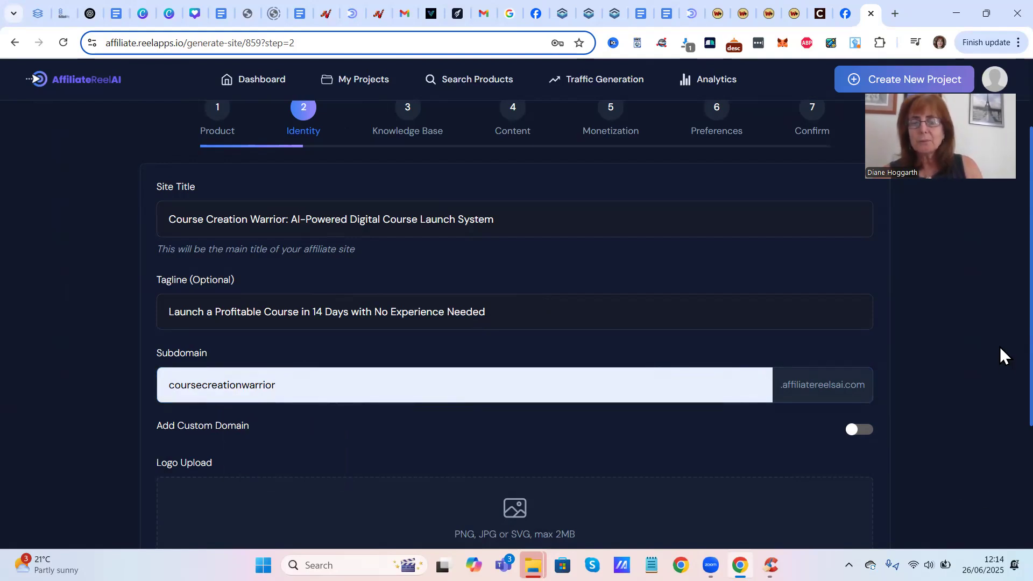
# - Upload the image "course creation warrior.png" as the site logo
pyautogui.scroll(-3, 1000, 347)
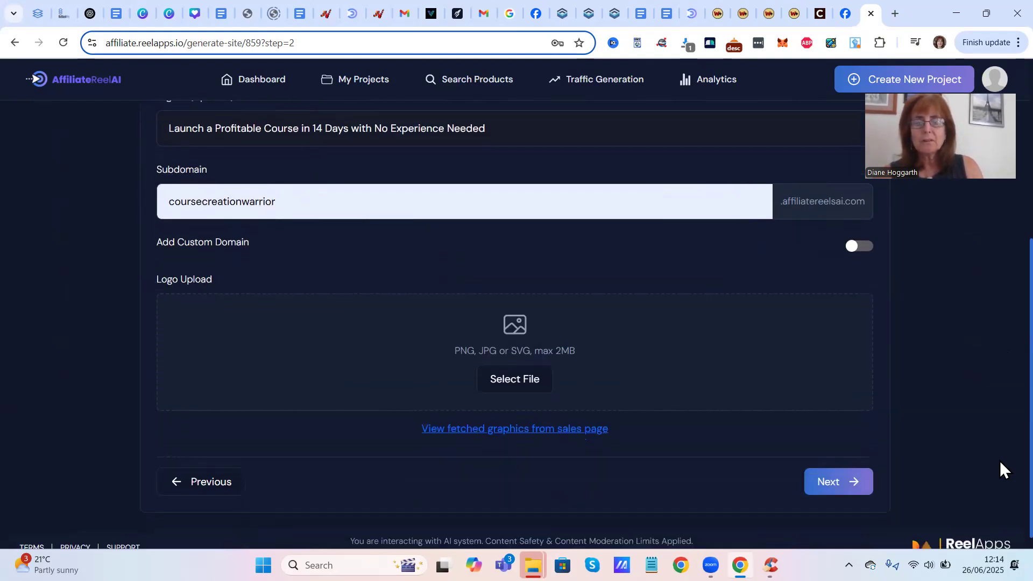
pyautogui.click(503, 380)
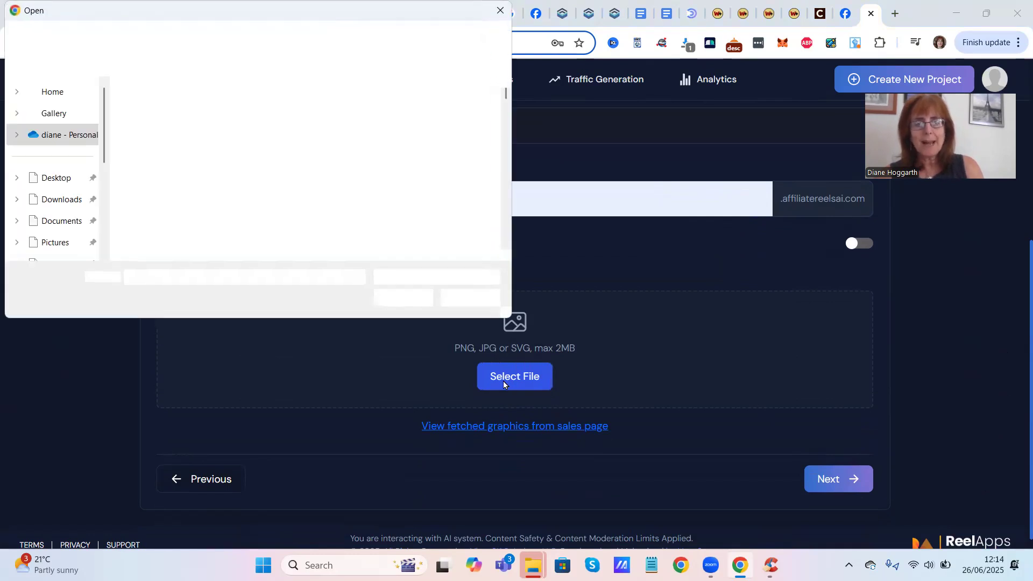
pyautogui.write('cou')
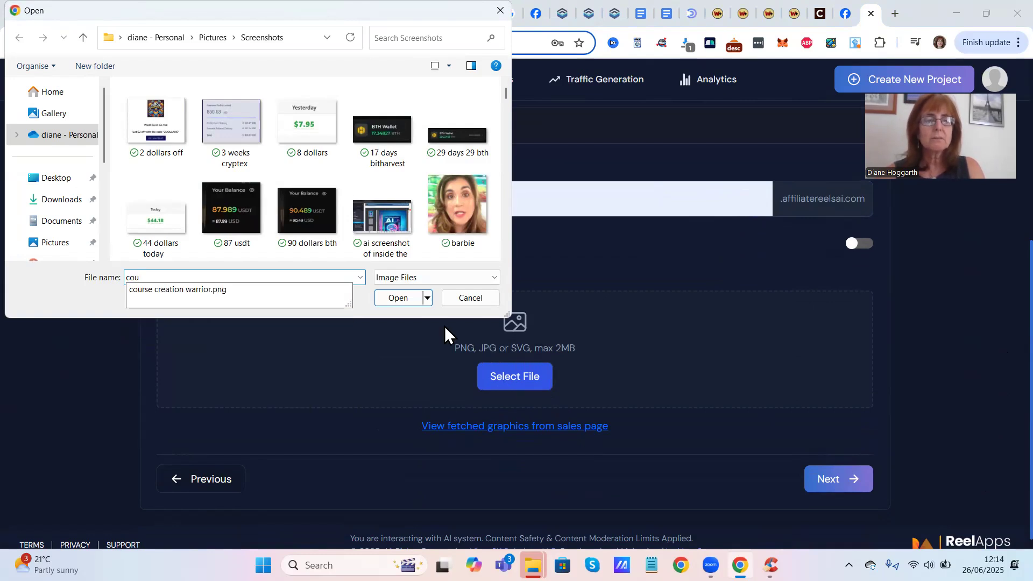
pyautogui.click(227, 294)
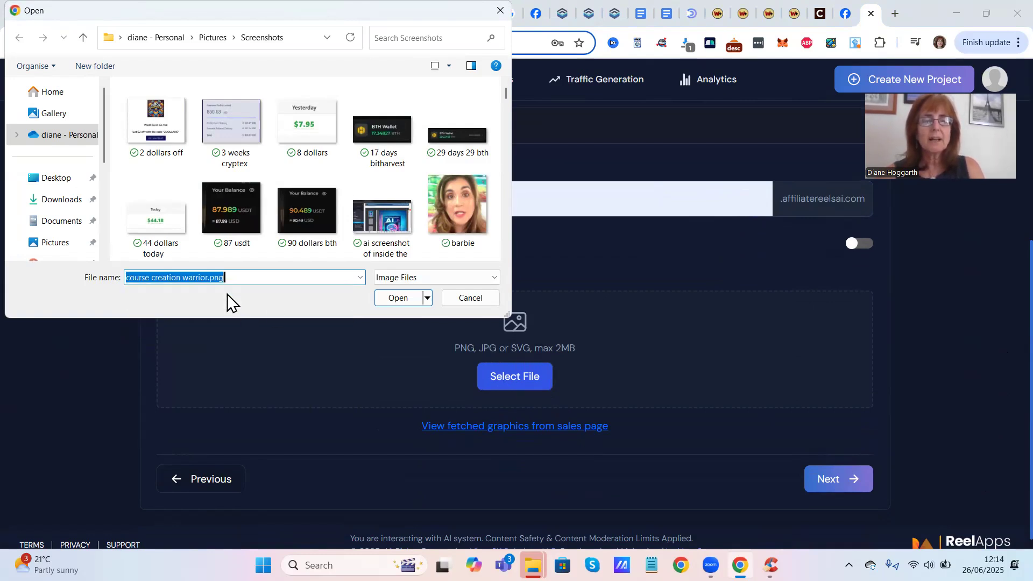
pyautogui.click(399, 297)
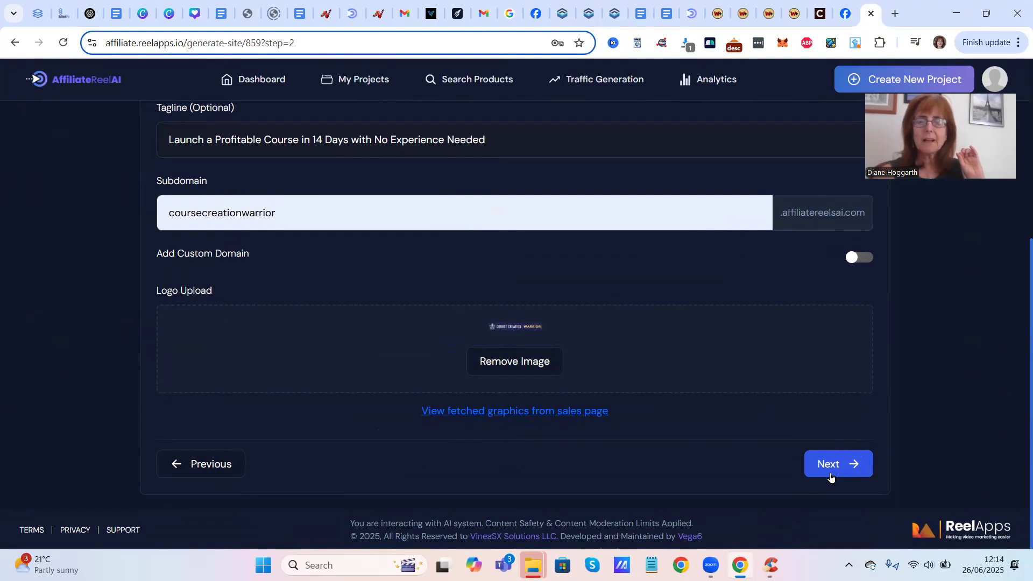
# - Submit the identity details, change the subdomain to coursecreationwarrior2 and continue to the Knowledge Base stage
pyautogui.click(829, 477)
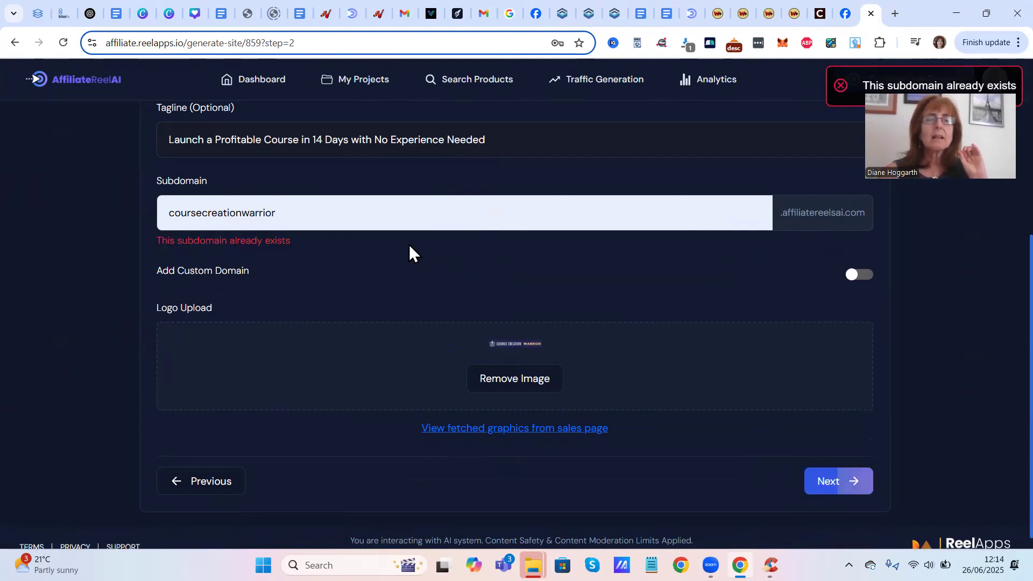
pyautogui.click(279, 214)
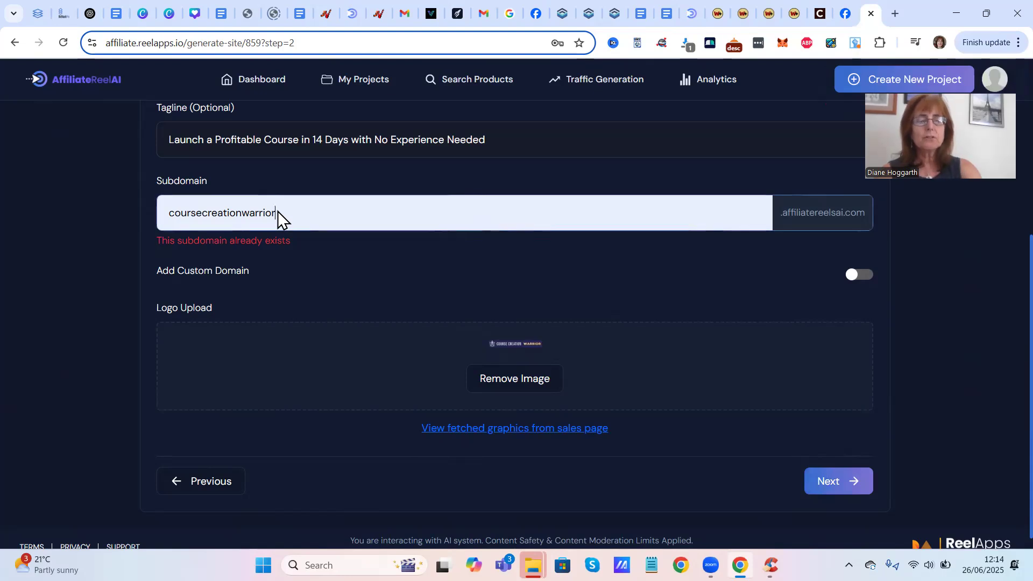
pyautogui.write('2')
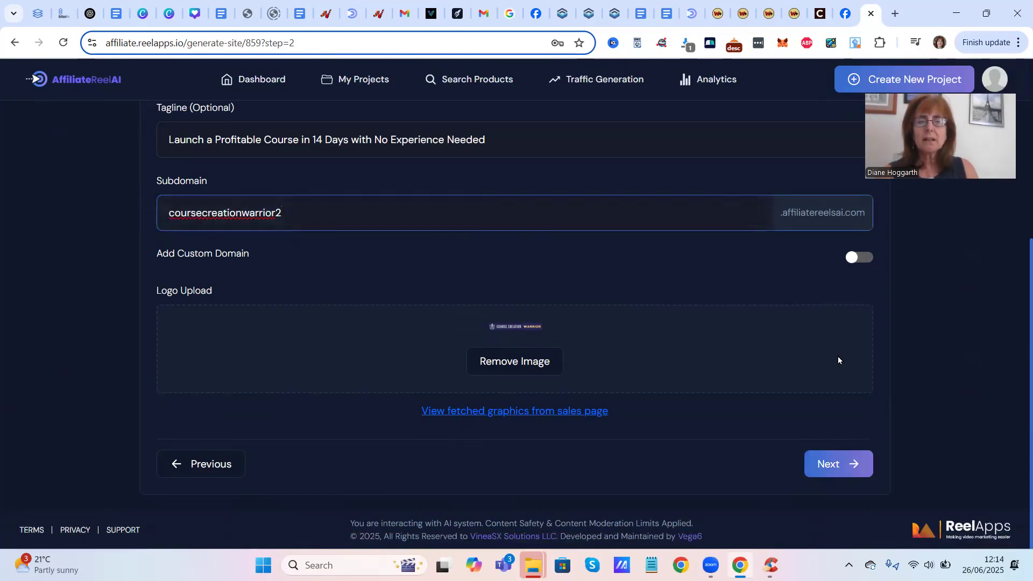
pyautogui.click(825, 465)
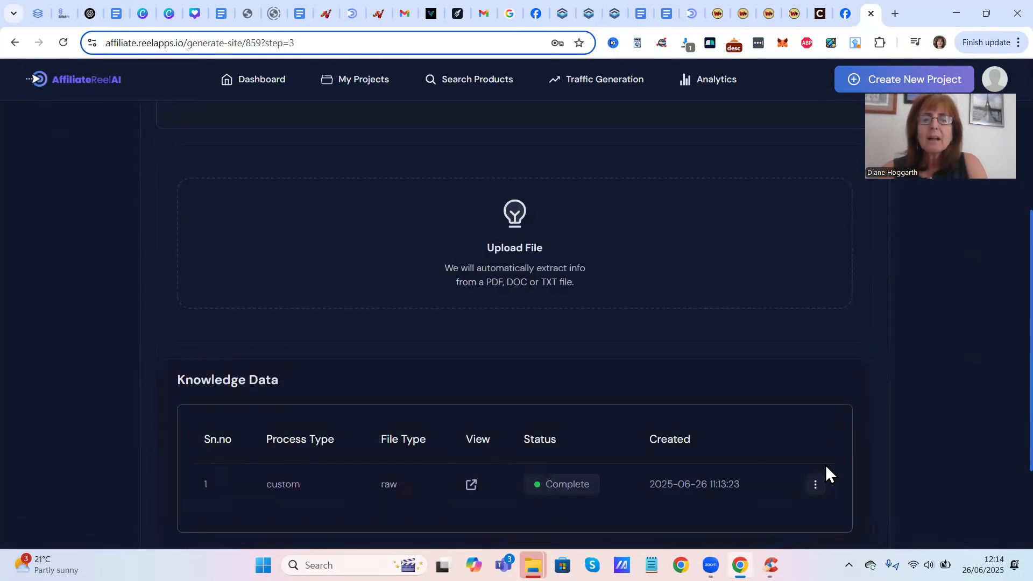
# - Review the product knowledge base and continue to the Content stage without adding further information or files
pyautogui.scroll(-3, 825, 465)
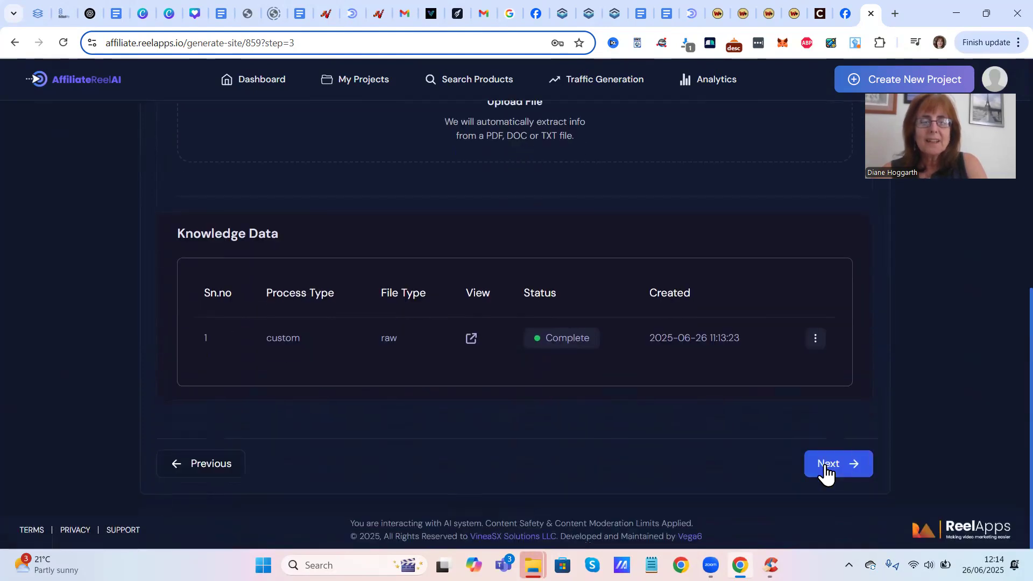
pyautogui.scroll(7, 826, 465)
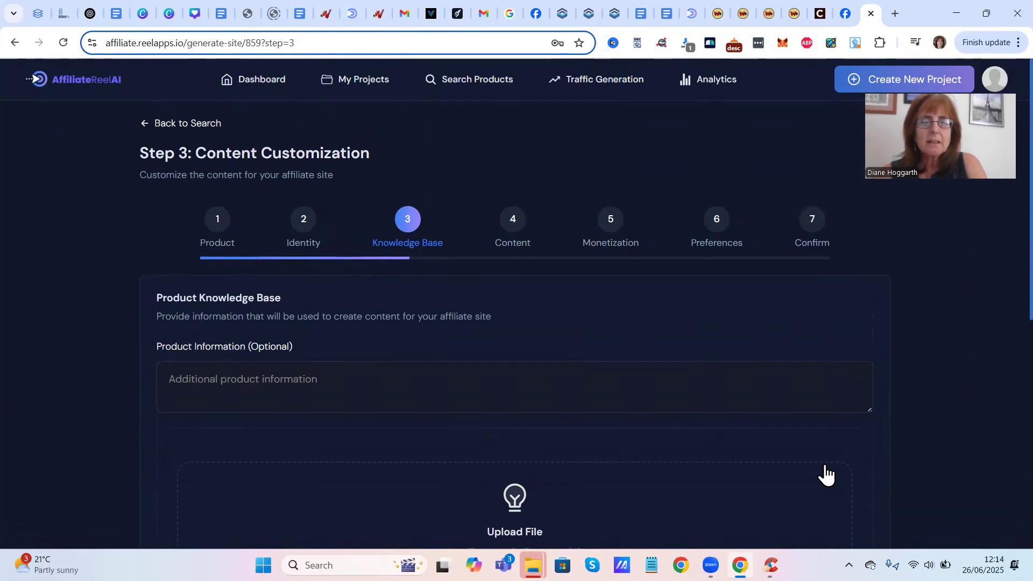
pyautogui.scroll(-1, 826, 475)
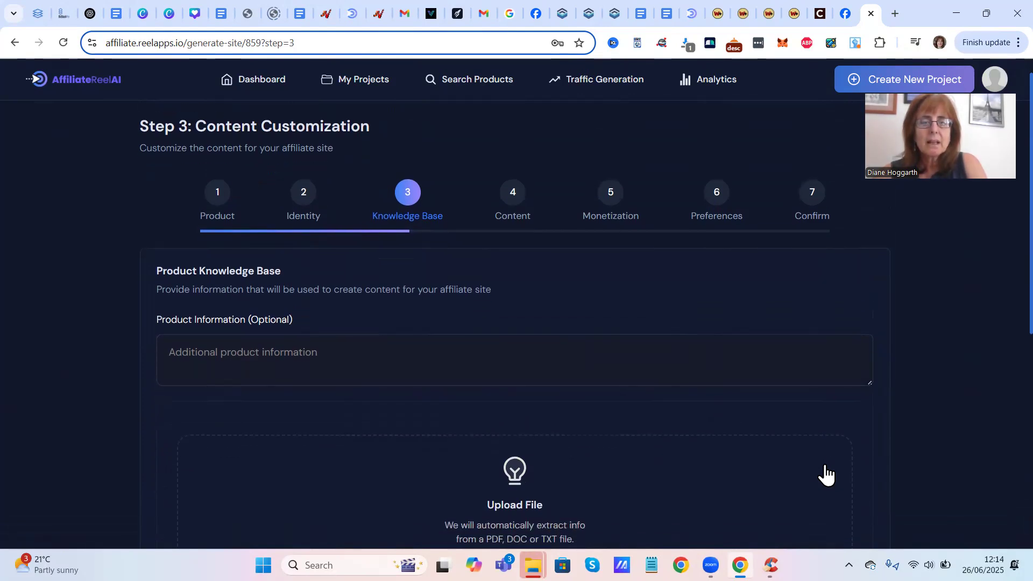
pyautogui.scroll(-5, 826, 475)
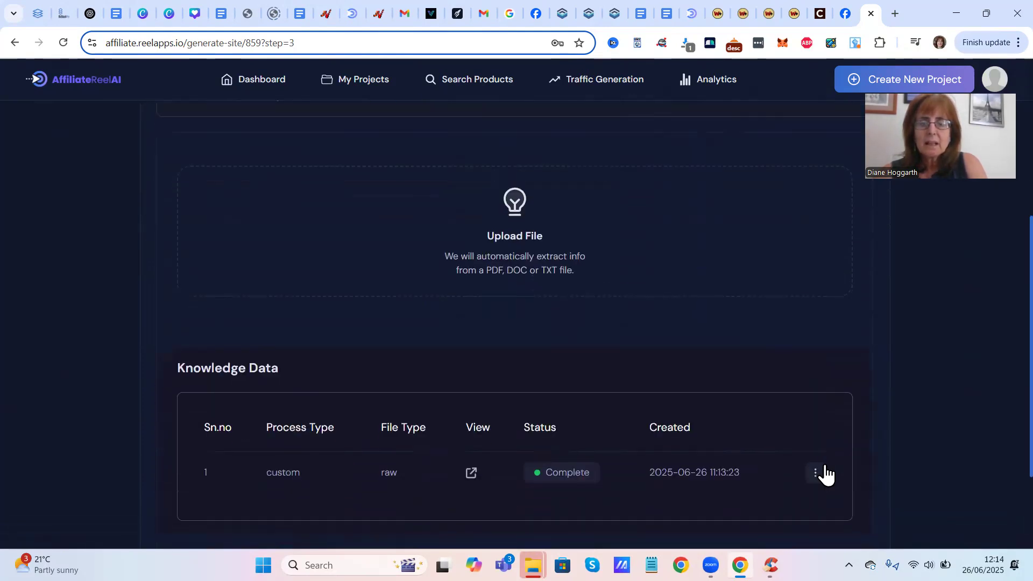
pyautogui.scroll(-2, 826, 465)
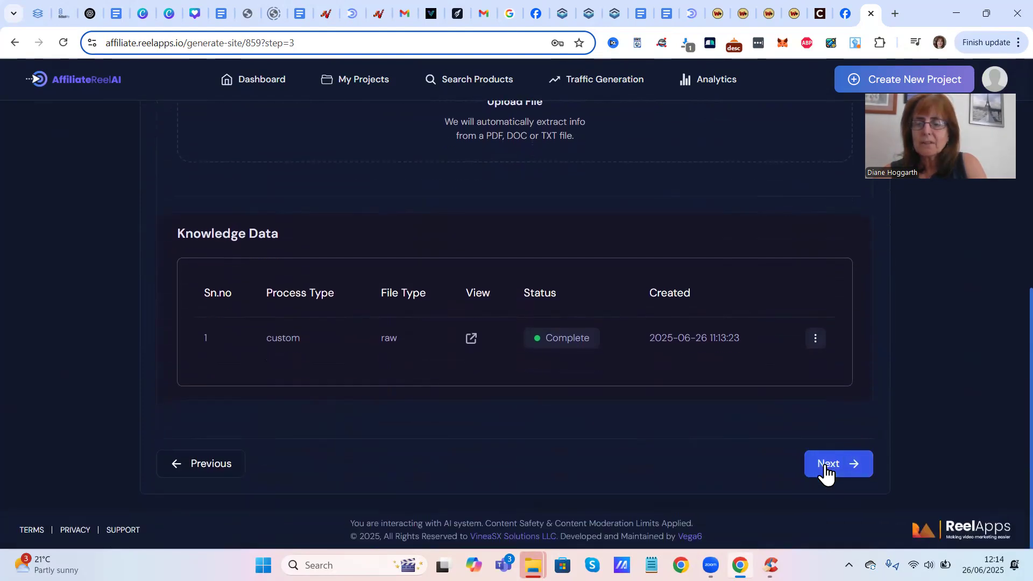
pyautogui.click(831, 464)
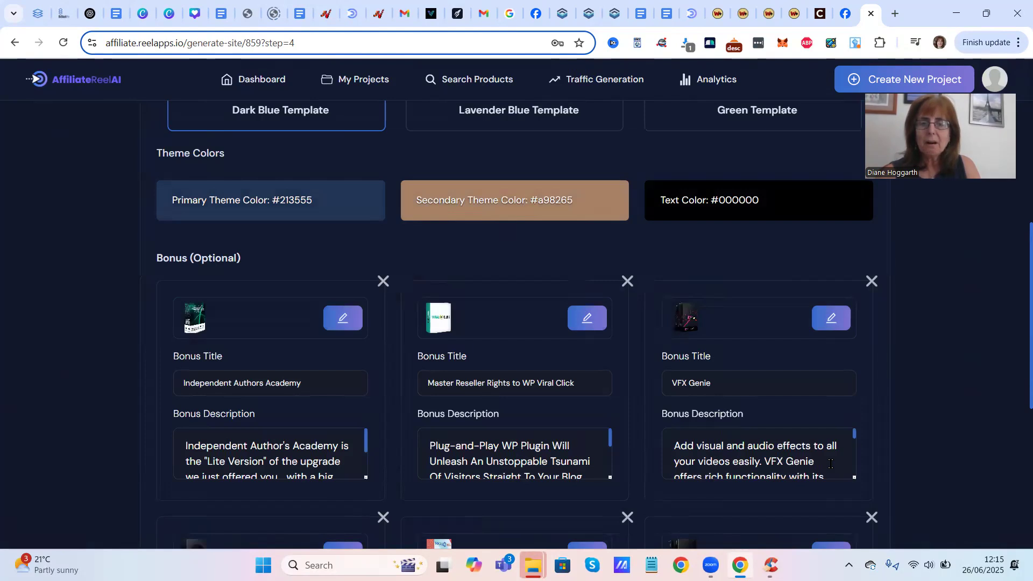
# - Preview the Green Template's full page design and close the preview
pyautogui.scroll(8, 830, 464)
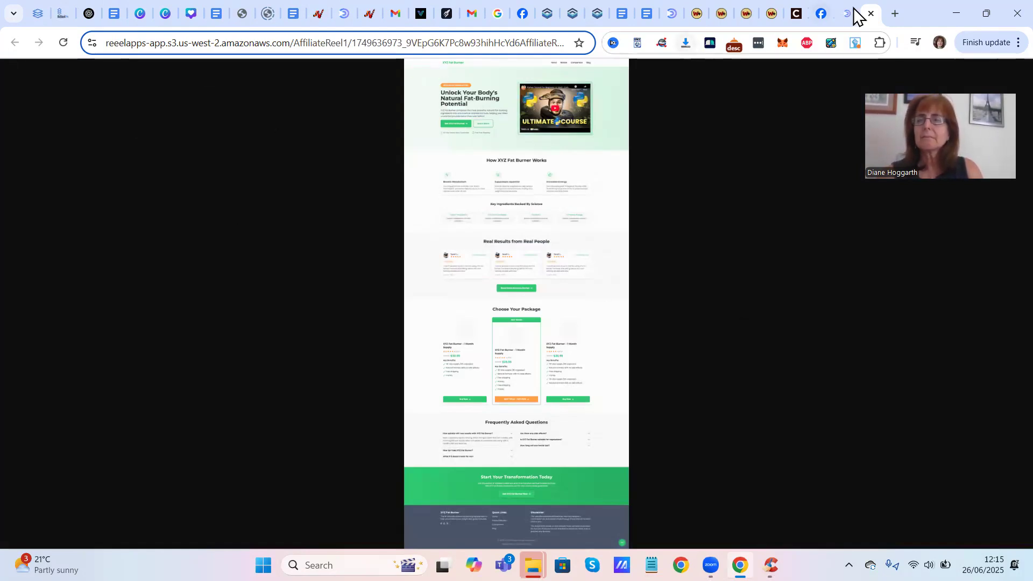
pyautogui.click(870, 13)
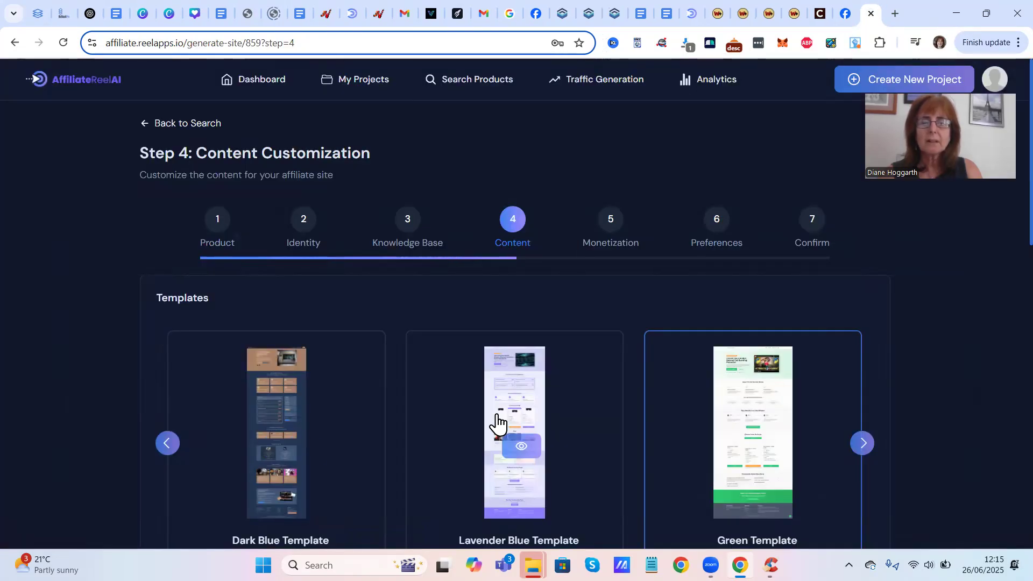
# - Remove the bonuses Master Reseller Rights to WP Viral Click and Resellers Rights to 300 Logo Templates
pyautogui.moveTo(688, 383)
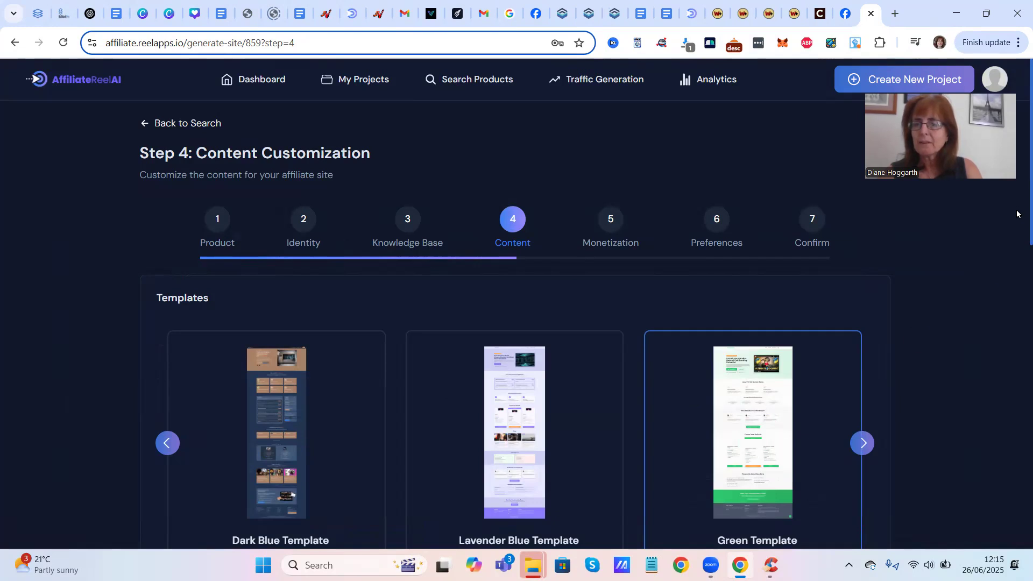
pyautogui.scroll(-7, 1017, 215)
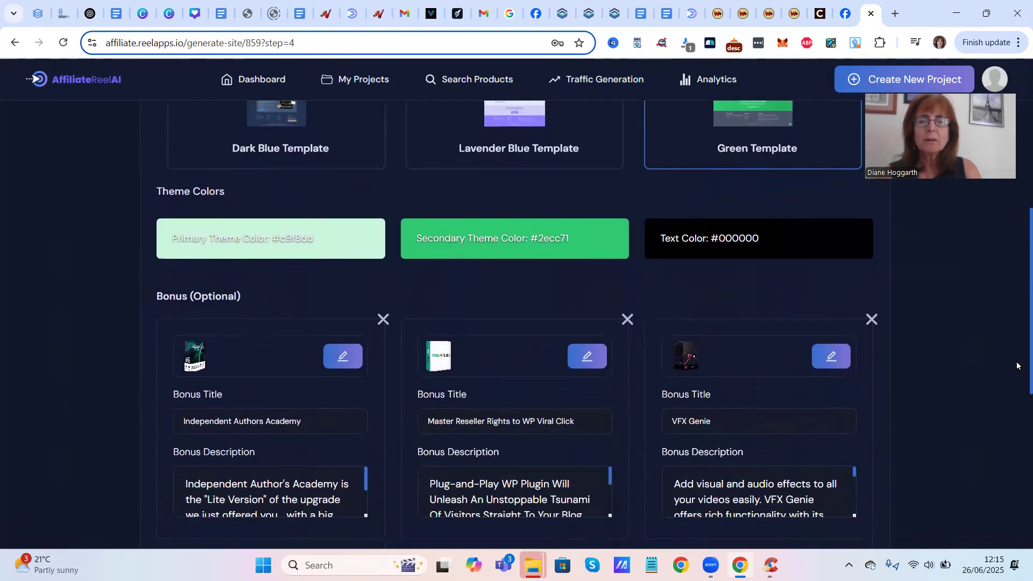
pyautogui.scroll(-2, 1017, 366)
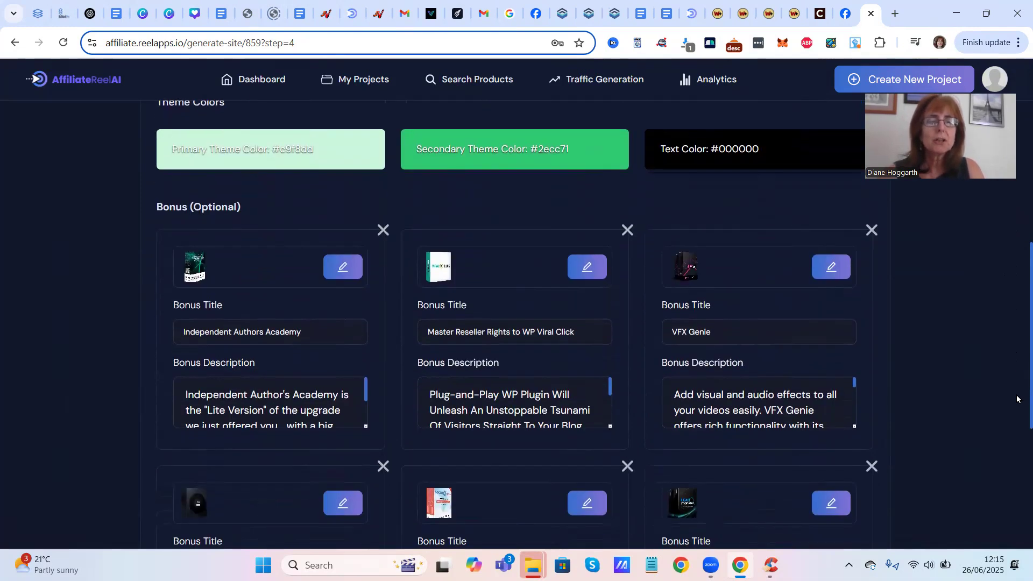
pyautogui.scroll(-1, 1017, 409)
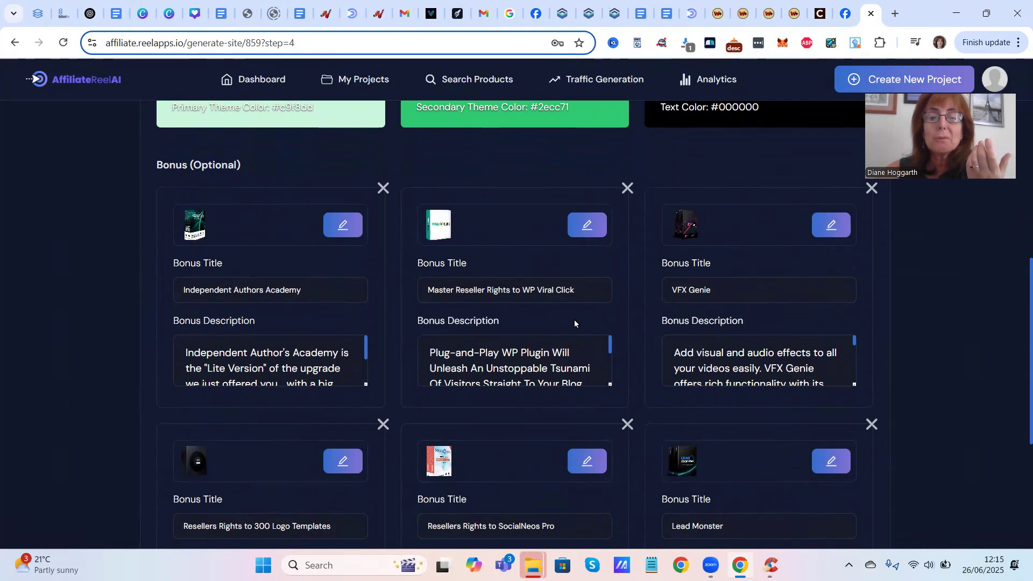
pyautogui.click(628, 189)
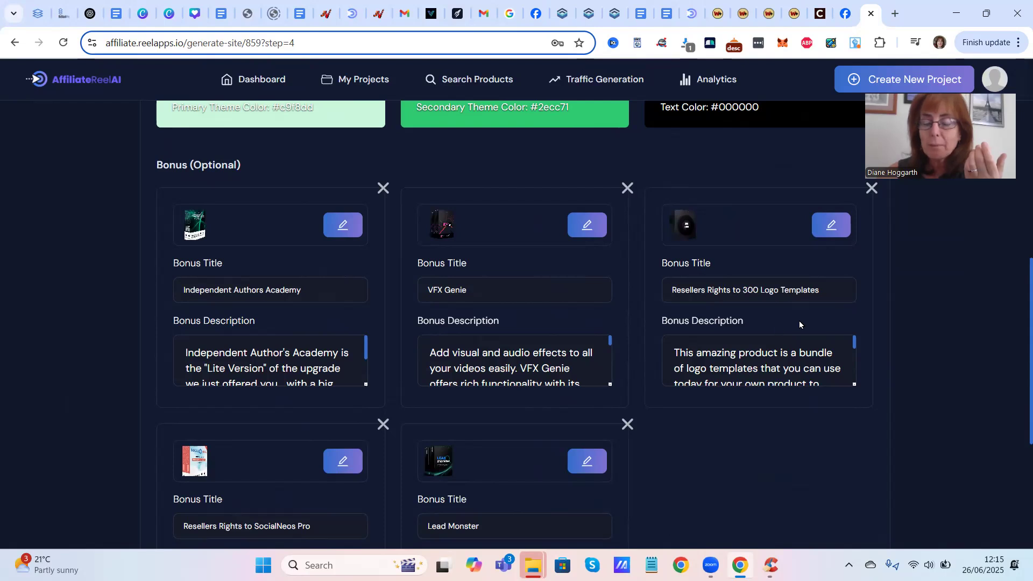
pyautogui.click(873, 189)
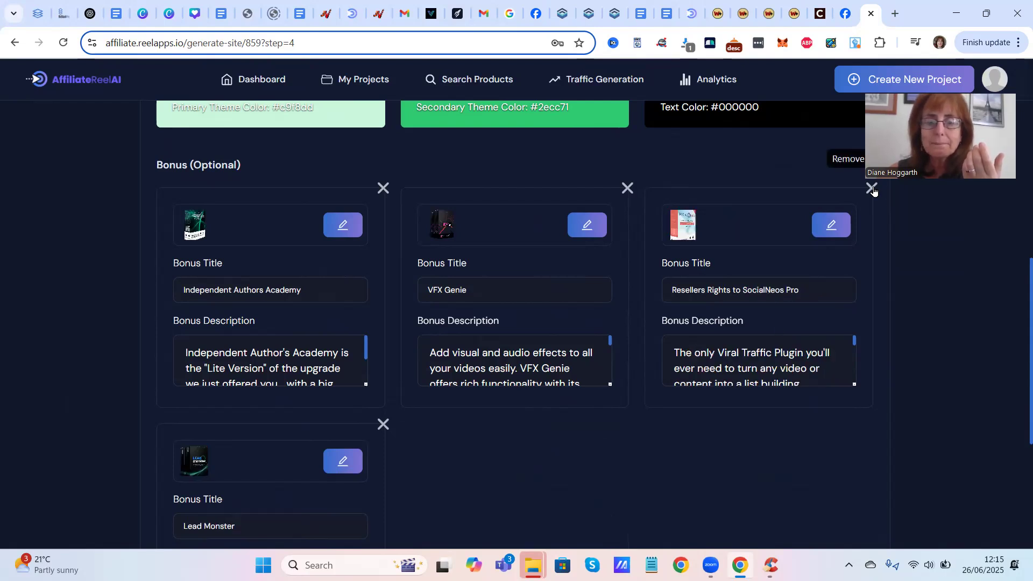
# - Read the Independent Authors Academy bonus description, remove that bonus and continue to the Monetization stage
pyautogui.scroll(-1, 877, 197)
pyautogui.scroll(-4, 877, 189)
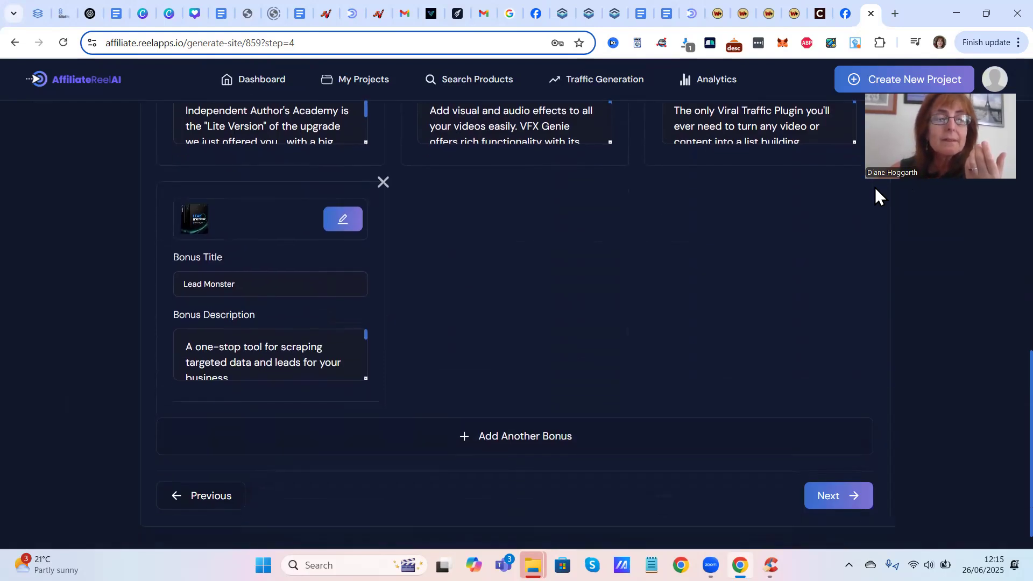
pyautogui.scroll(5, 875, 189)
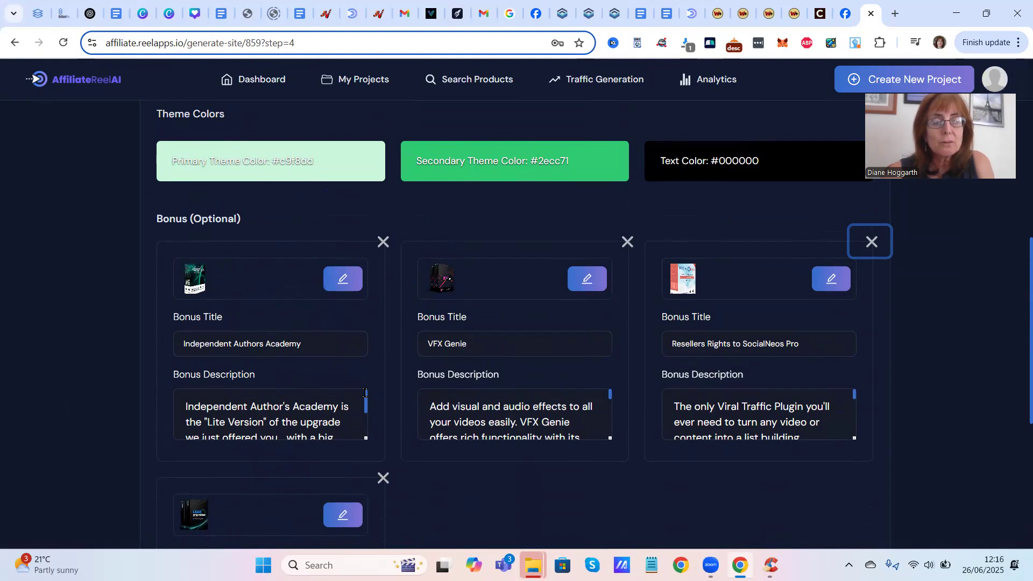
pyautogui.scroll(-1, 366, 409)
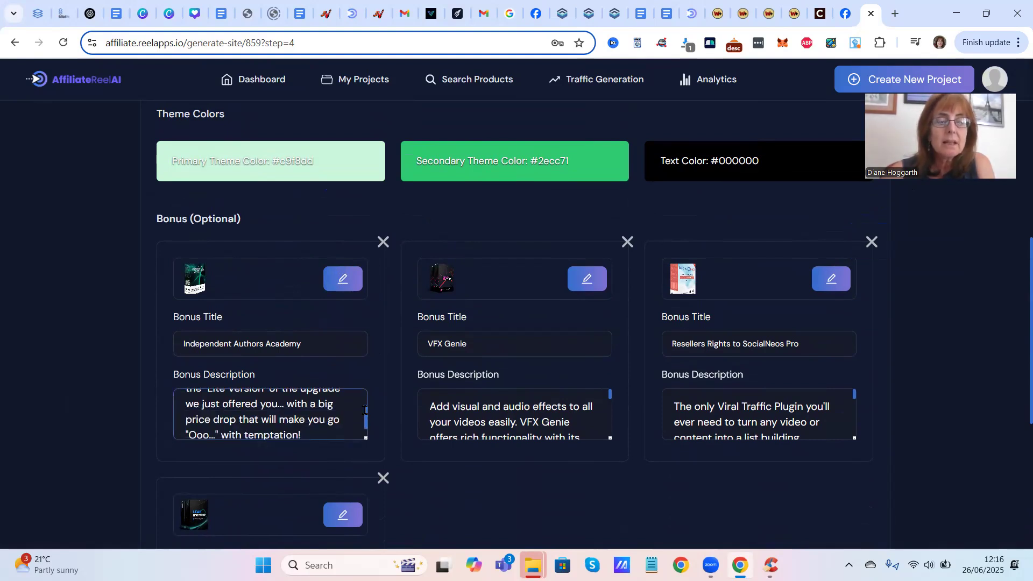
pyautogui.moveTo(366, 409); pyautogui.dragTo(366, 418)
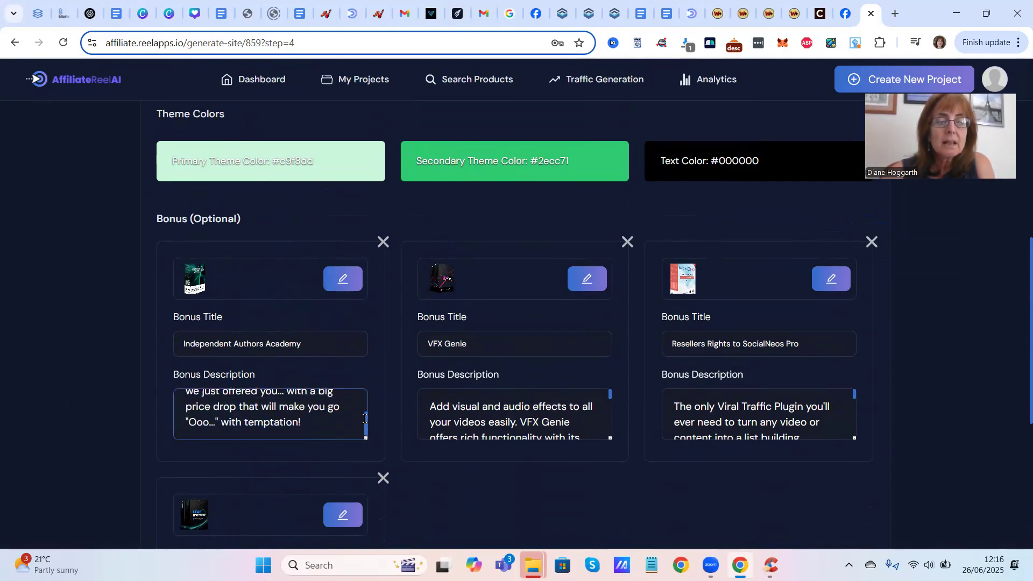
pyautogui.click(383, 254)
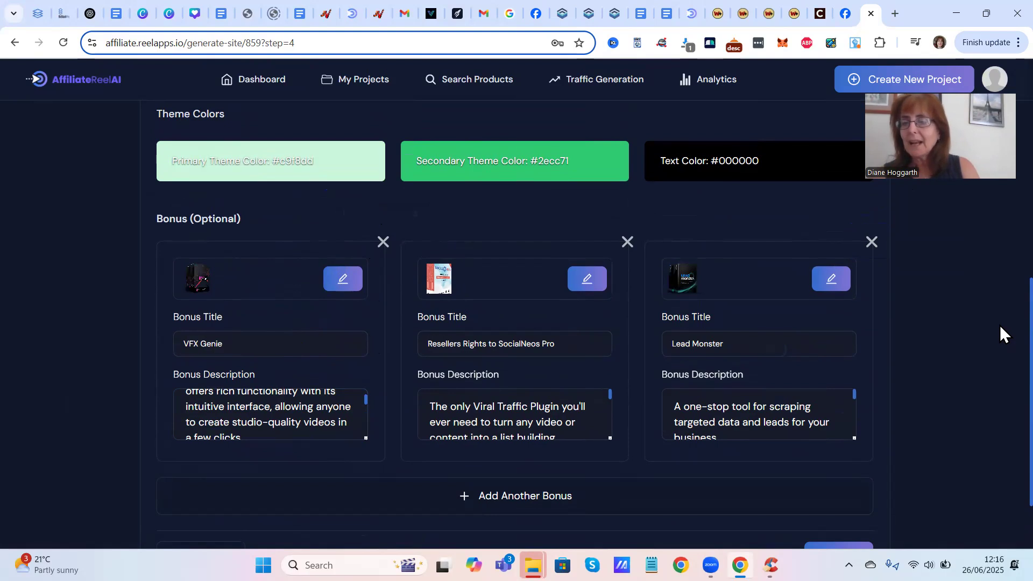
pyautogui.scroll(-2, 1000, 327)
pyautogui.click(826, 466)
pyautogui.click(871, 13)
pyautogui.click(872, 14)
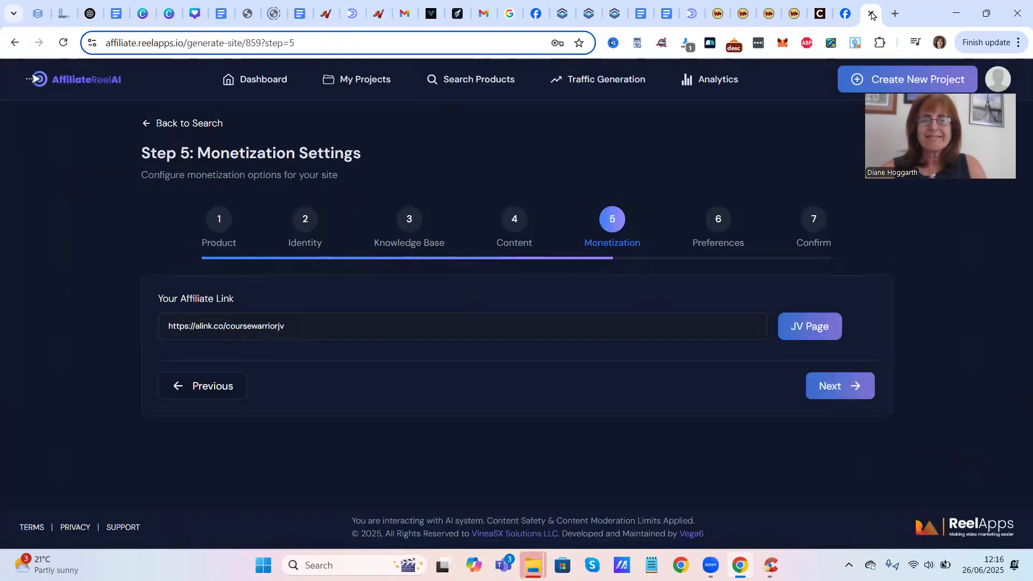
pyautogui.click(339, 317)
pyautogui.press('BackSpace')
pyautogui.press('BackSpace')
pyautogui.press('BackSpace')
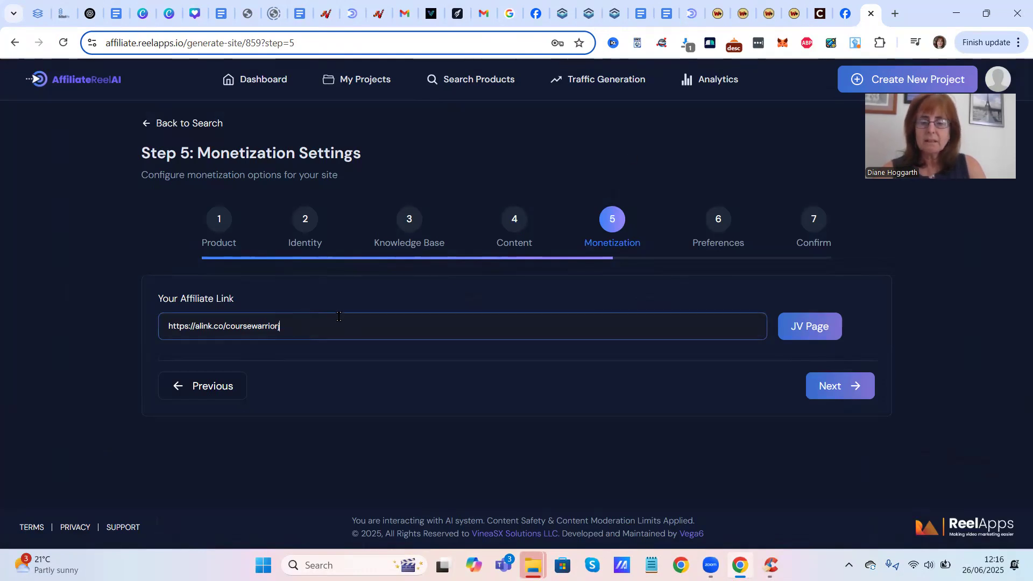
pyautogui.press('BackSpace')
pyautogui.press('BackSpace')
pyautogui.press('BackSpace')
pyautogui.press('BackSpace')
pyautogui.press('BackSpace')
pyautogui.press('BackSpace')
pyautogui.press('BackSpace')
pyautogui.press('BackSpace')
pyautogui.press('BackSpace')
pyautogui.press('BackSpace')
pyautogui.press('BackSpace')
pyautogui.press('BackSpace')
pyautogui.press('BackSpace')
pyautogui.press('BackSpace')
pyautogui.press('BackSpace')
pyautogui.press('BackSpace')
pyautogui.press('BackSpace')
pyautogui.press('BackSpace')
pyautogui.press('BackSpace')
pyautogui.press('BackSpace')
pyautogui.write('https://warriorplus.com/o2/a/lf8brz7/0')
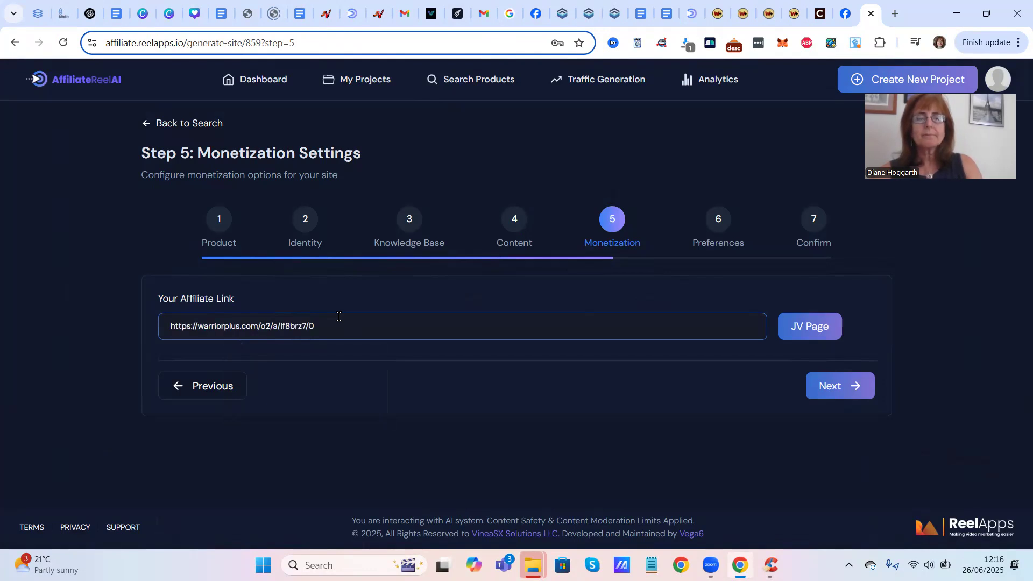
pyautogui.click(847, 385)
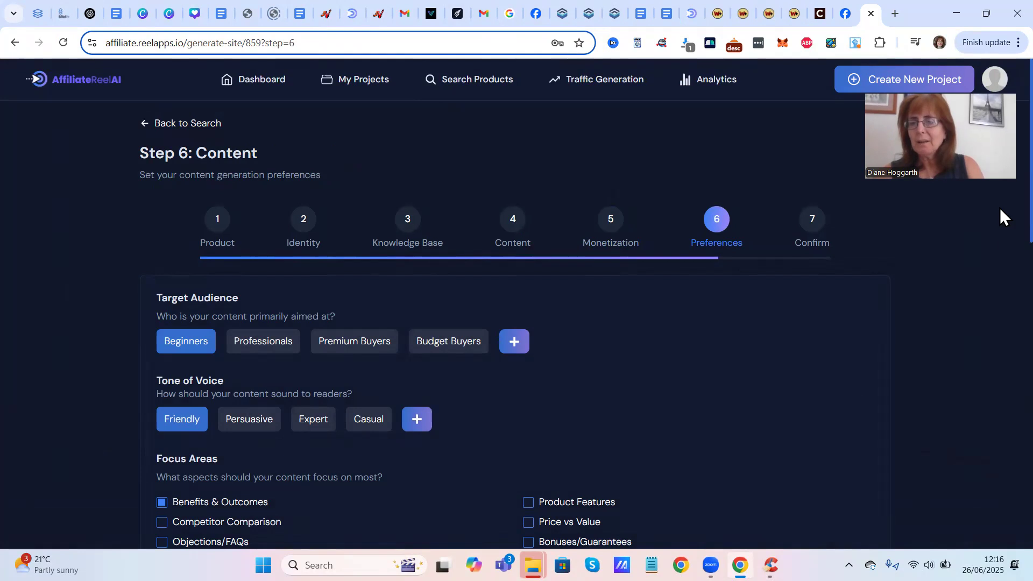
# - Add Product Features to the content focus areas, keeping the Beginners audience and Friendly tone of voice
pyautogui.scroll(-2, 1001, 217)
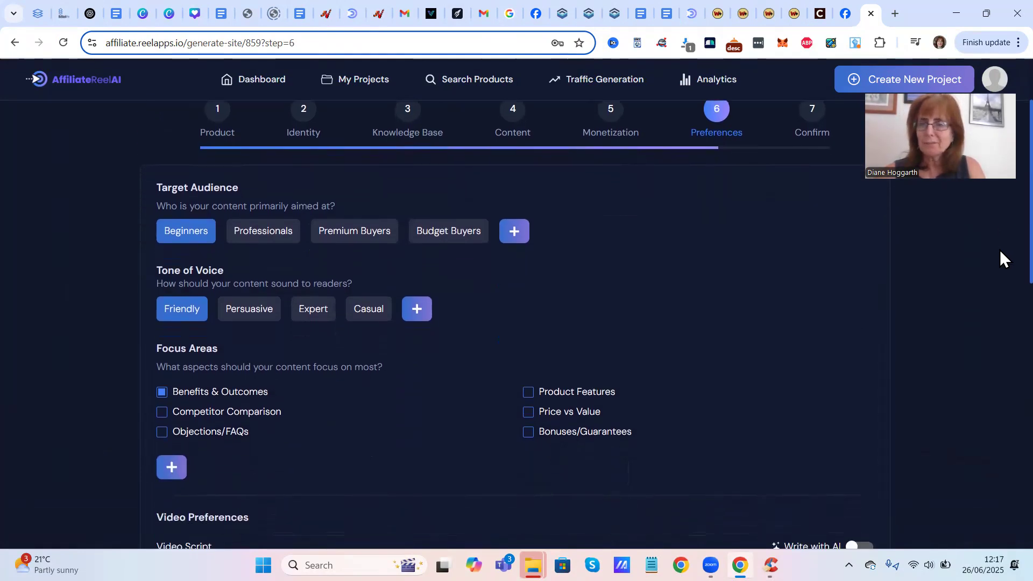
pyautogui.scroll(-1, 1000, 252)
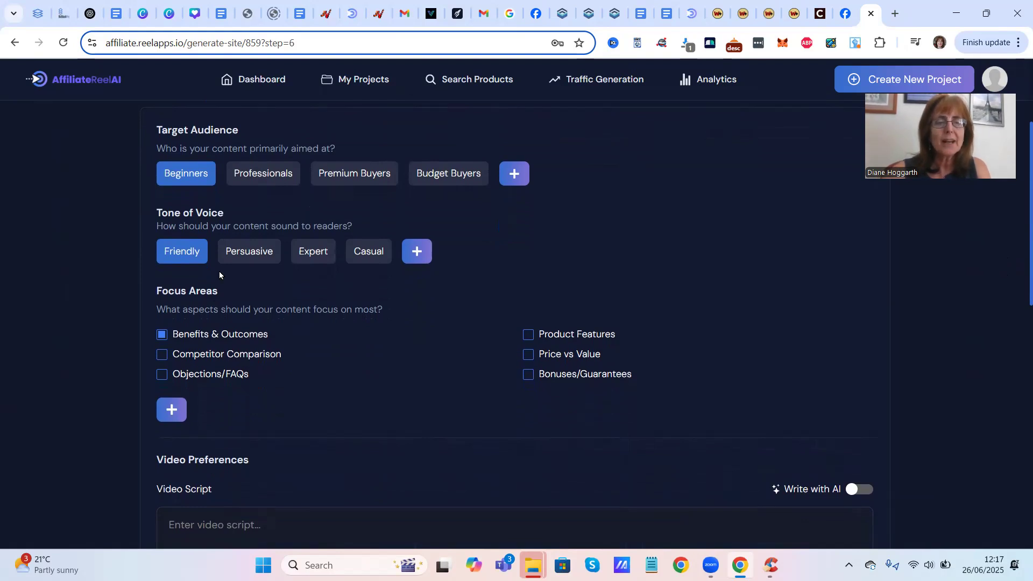
pyautogui.click(528, 336)
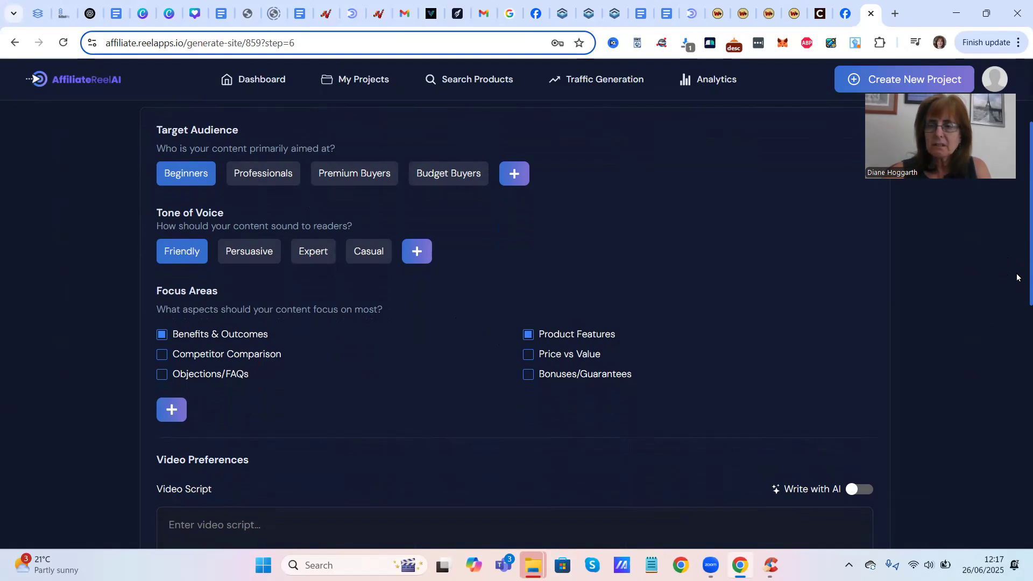
# - Enable AI writing for the video script and generate it from the overview "create your own course in 14 days beginner friendly"
pyautogui.scroll(-4, 1017, 278)
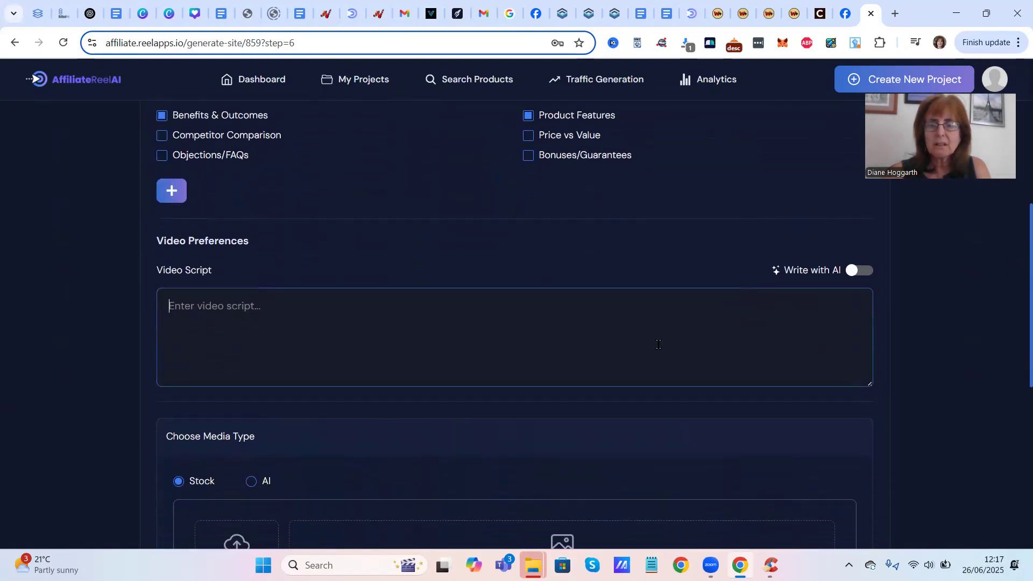
pyautogui.click(870, 275)
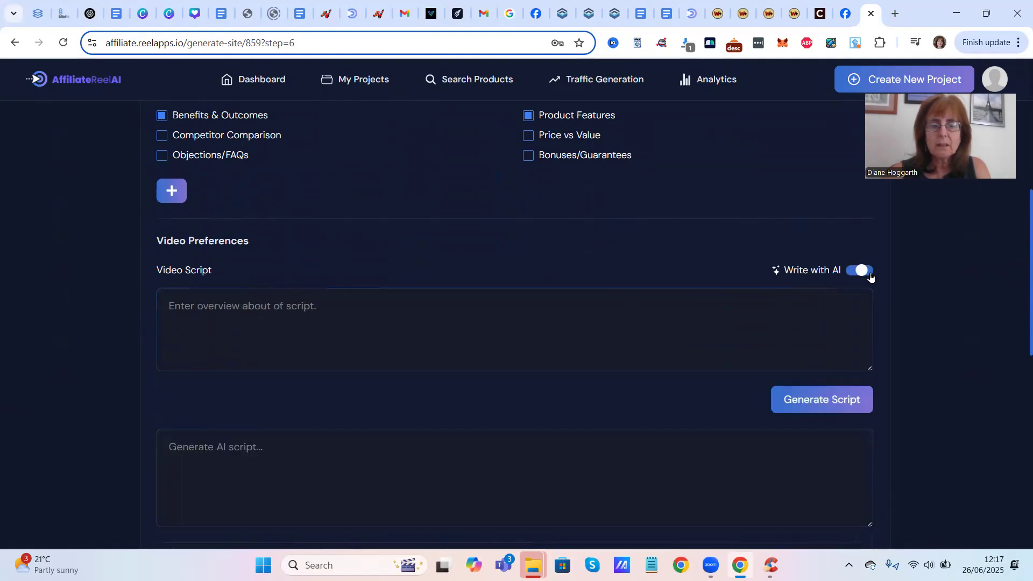
pyautogui.click(742, 311)
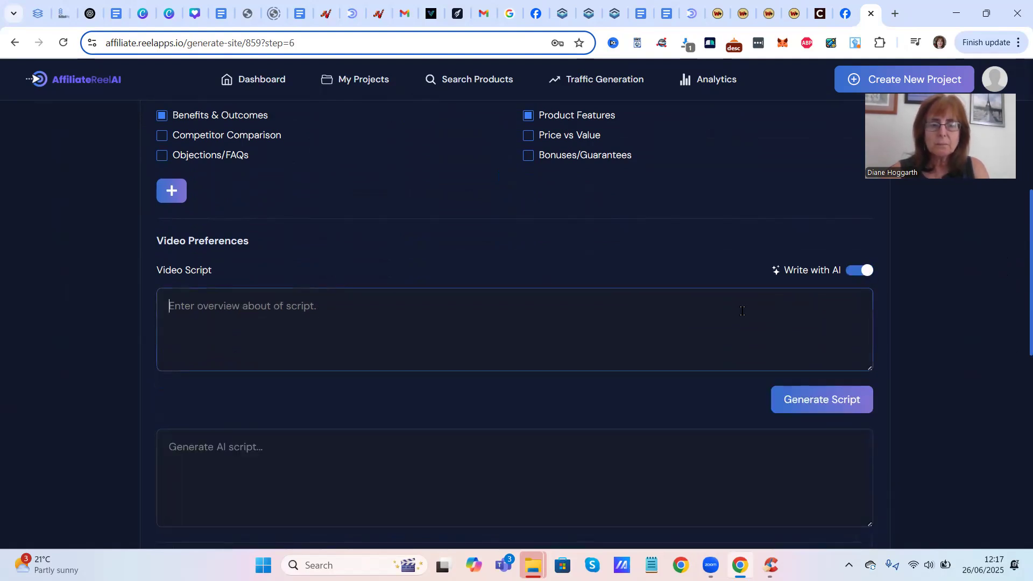
pyautogui.write('create your own course')
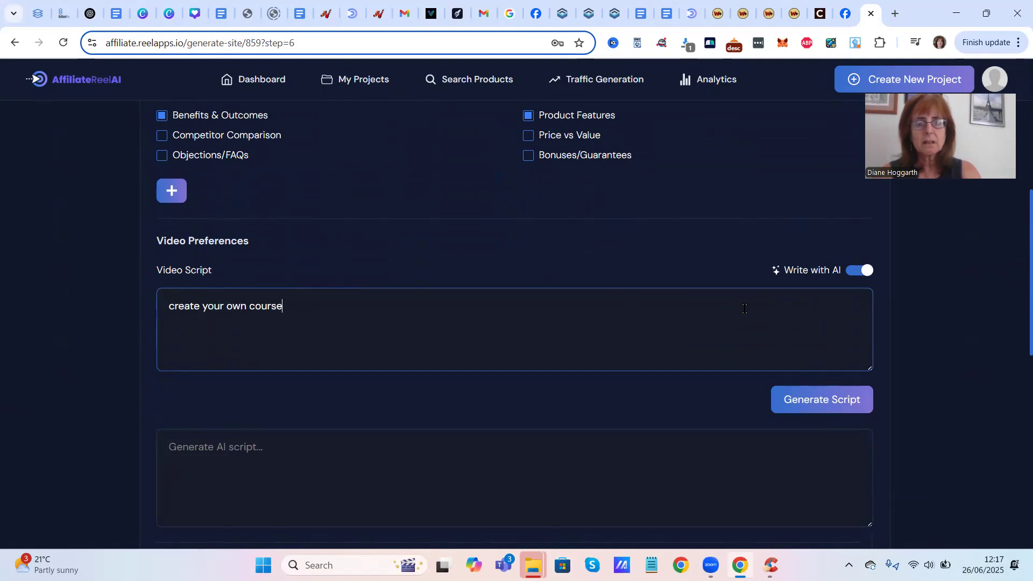
pyautogui.write(' in 14 days beginner friendly')
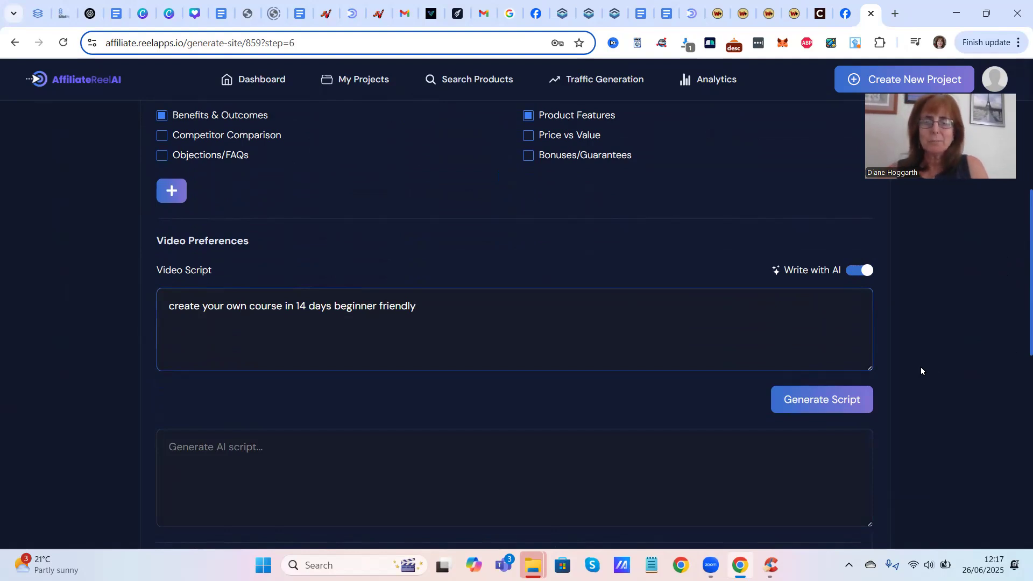
pyautogui.click(784, 403)
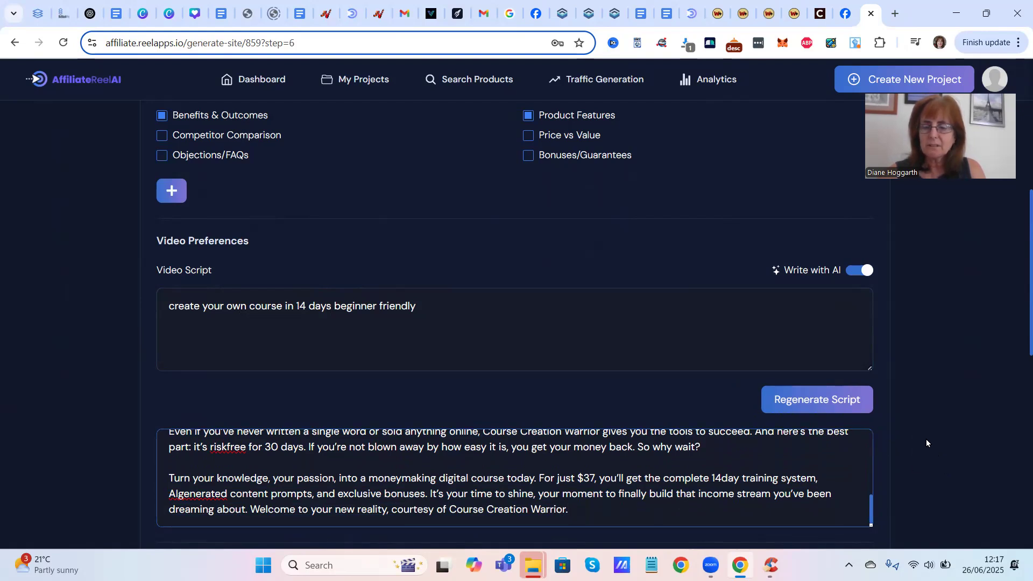
# - Keep Stock media and the female AI voice Jade for the video, then continue to the Confirm stage
pyautogui.scroll(-7, 927, 443)
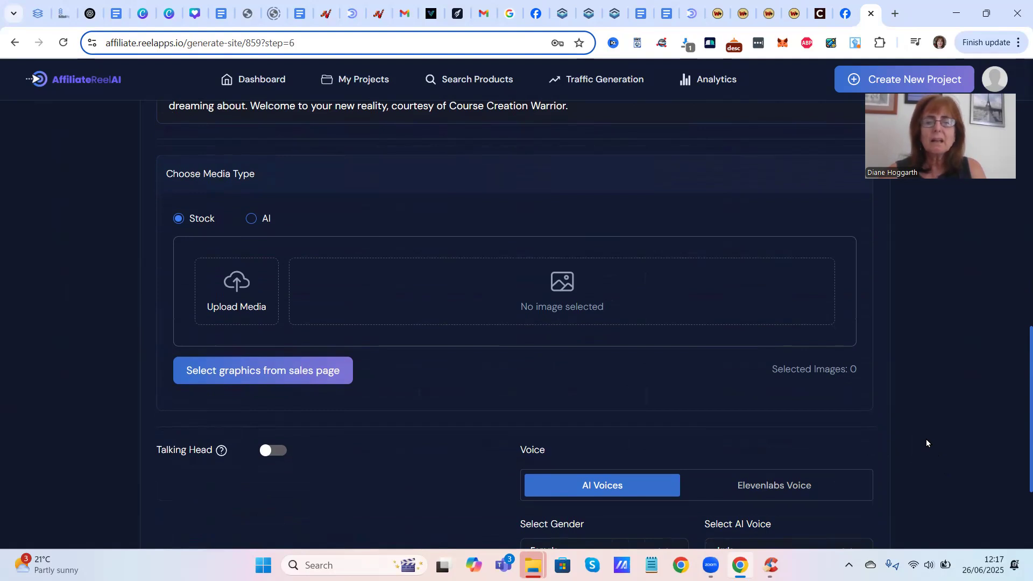
pyautogui.scroll(-3, 927, 444)
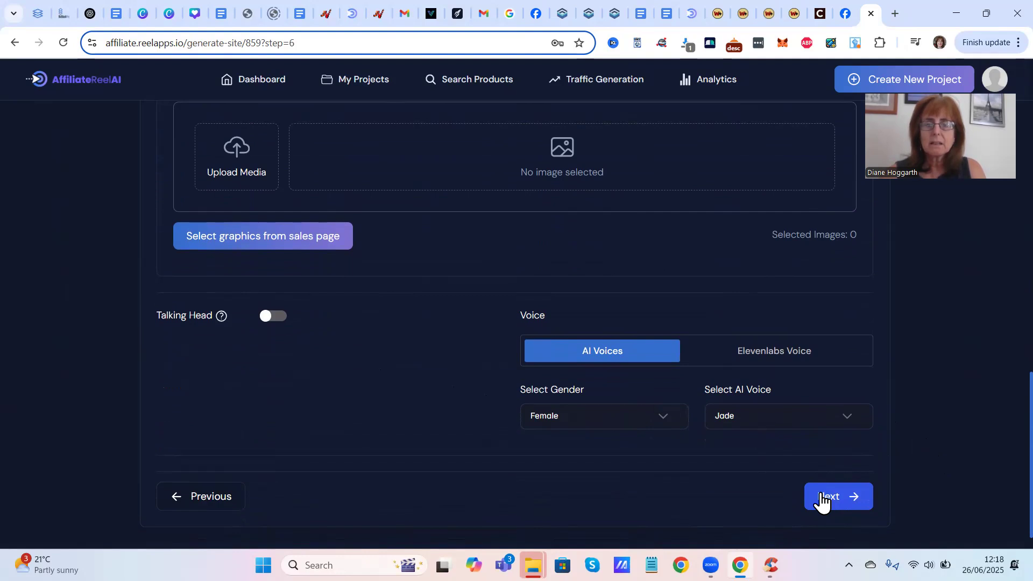
pyautogui.click(822, 502)
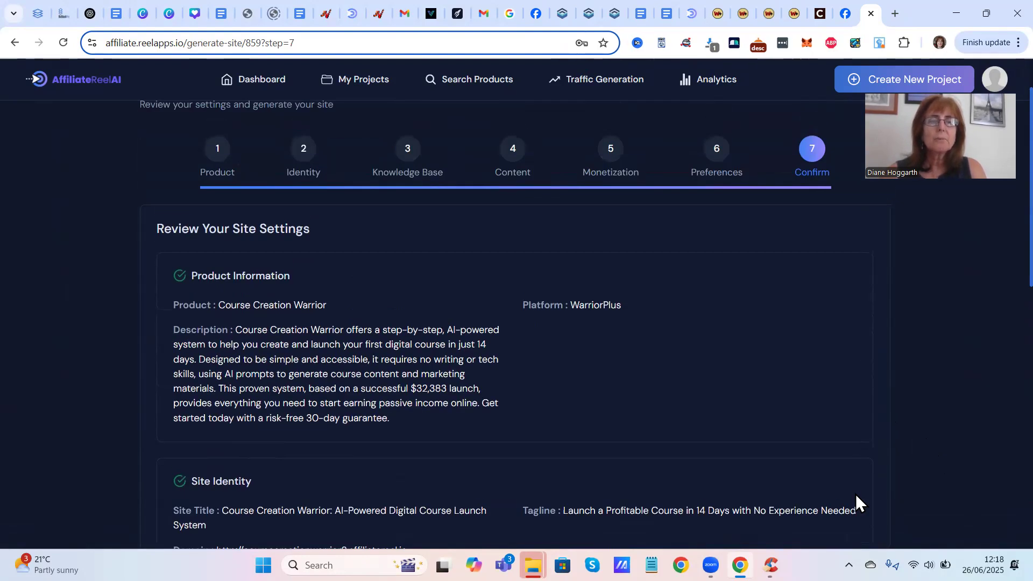
# - Review the product, identity, content, monetization and video settings and generate the affiliate site
pyautogui.scroll(-4, 857, 495)
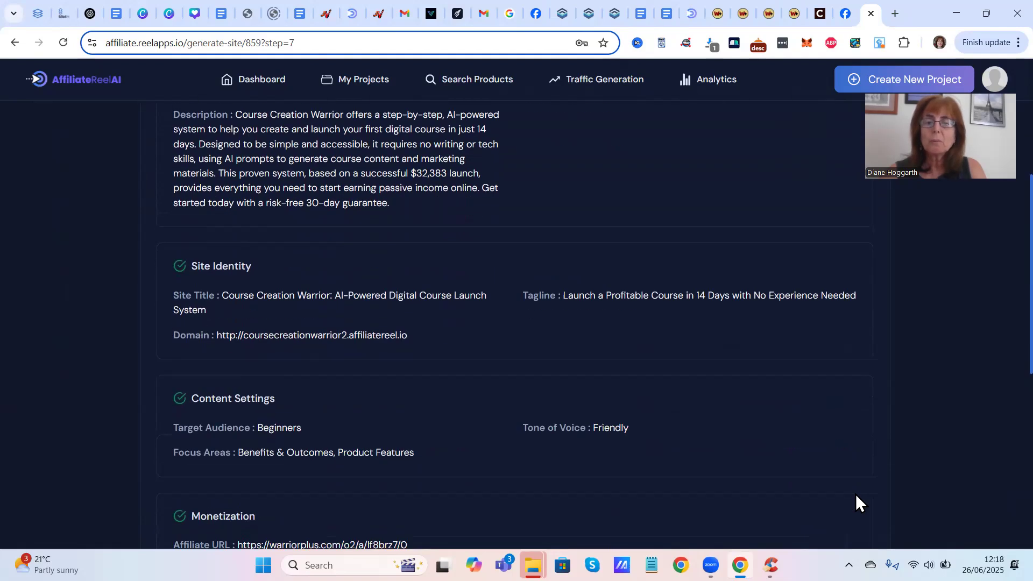
pyautogui.scroll(-8, 855, 495)
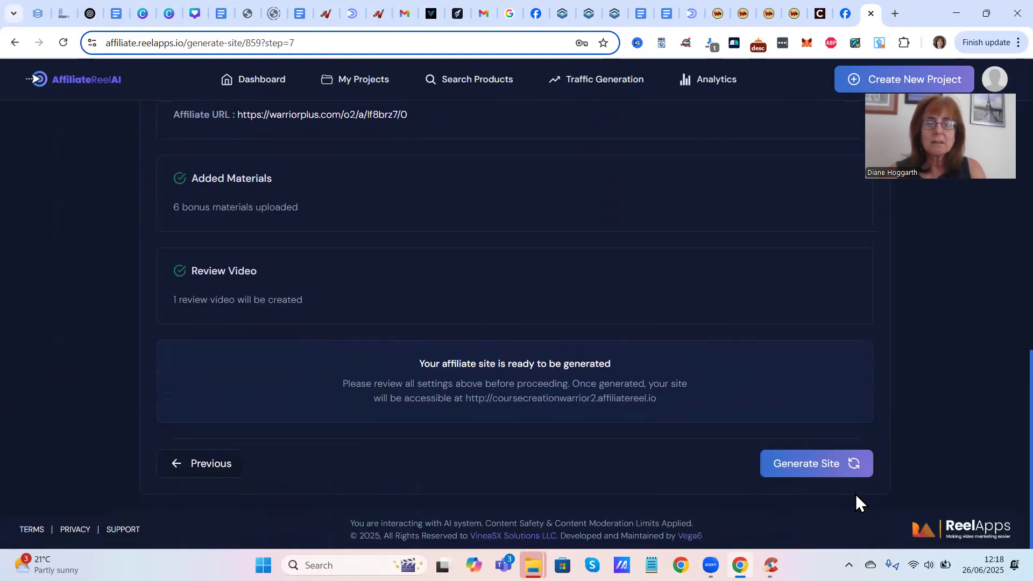
pyautogui.click(834, 464)
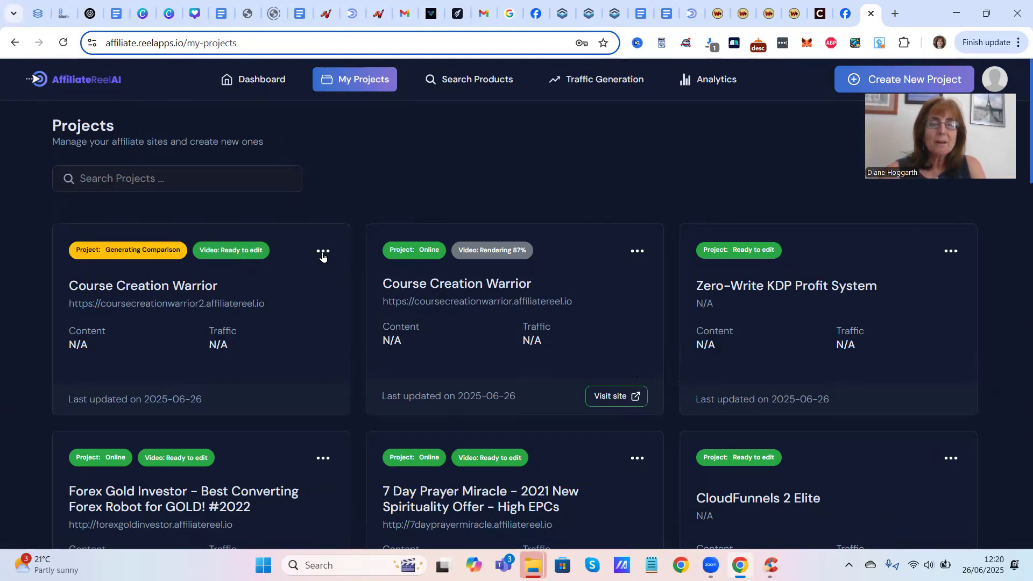
# - Open the video of the Course Creation Warrior project at coursecreationwarrior2.affiliatereel.io for editing
pyautogui.click(323, 256)
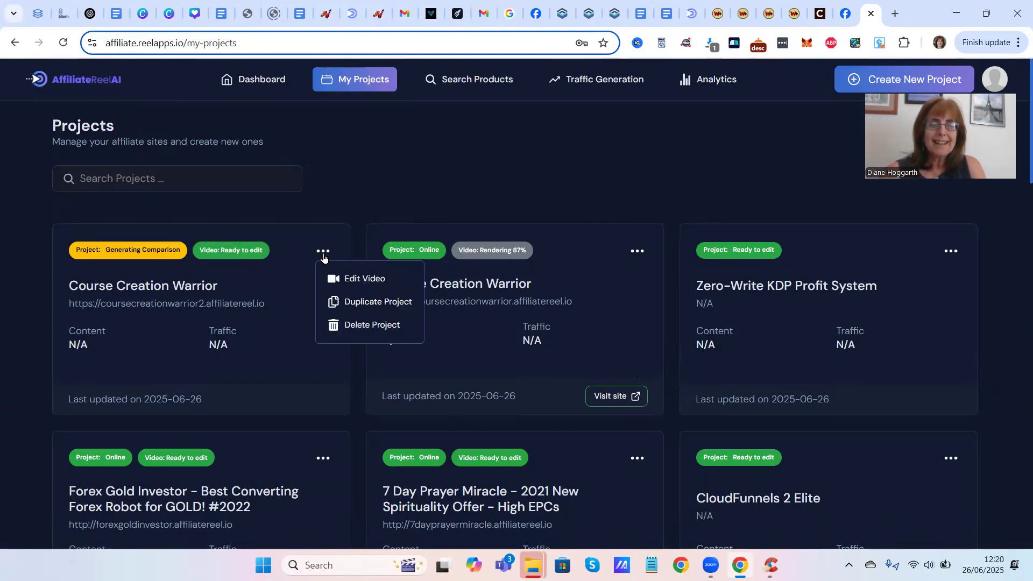
pyautogui.click(359, 280)
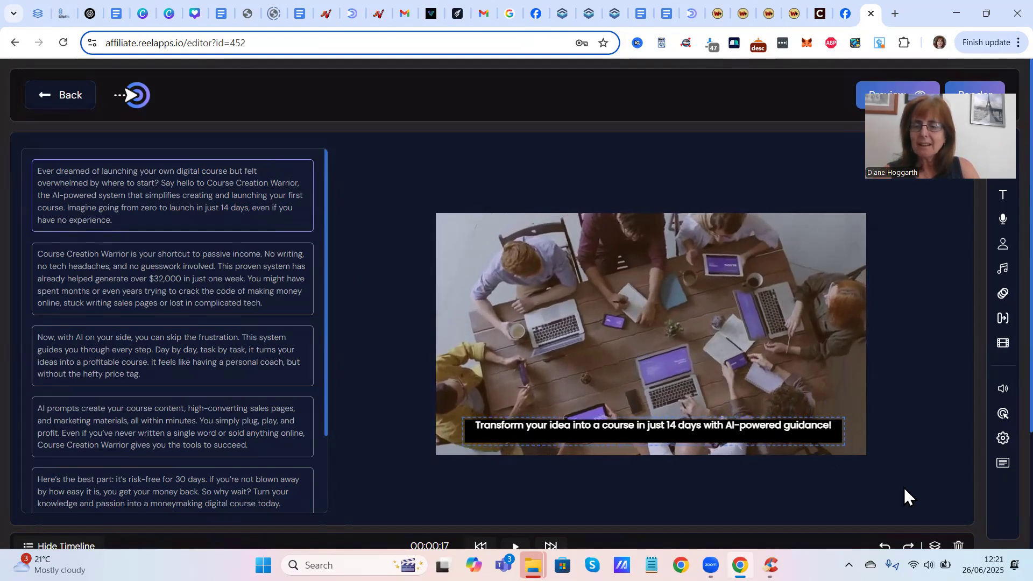
# - Delete the headline text overlays from the video's scenes, from the opening scene through the 30-day risk-free scene
pyautogui.click(959, 547)
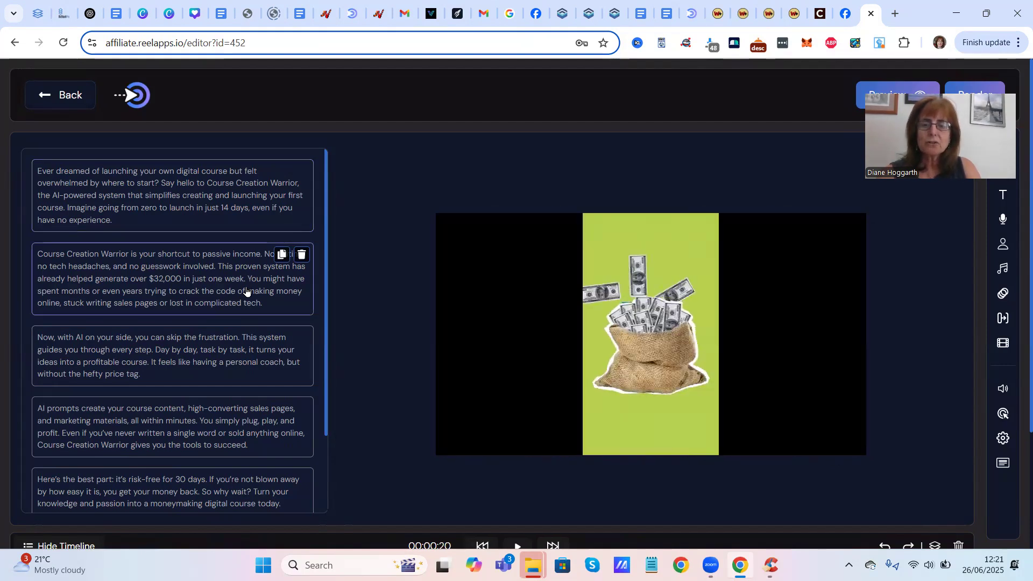
pyautogui.click(236, 355)
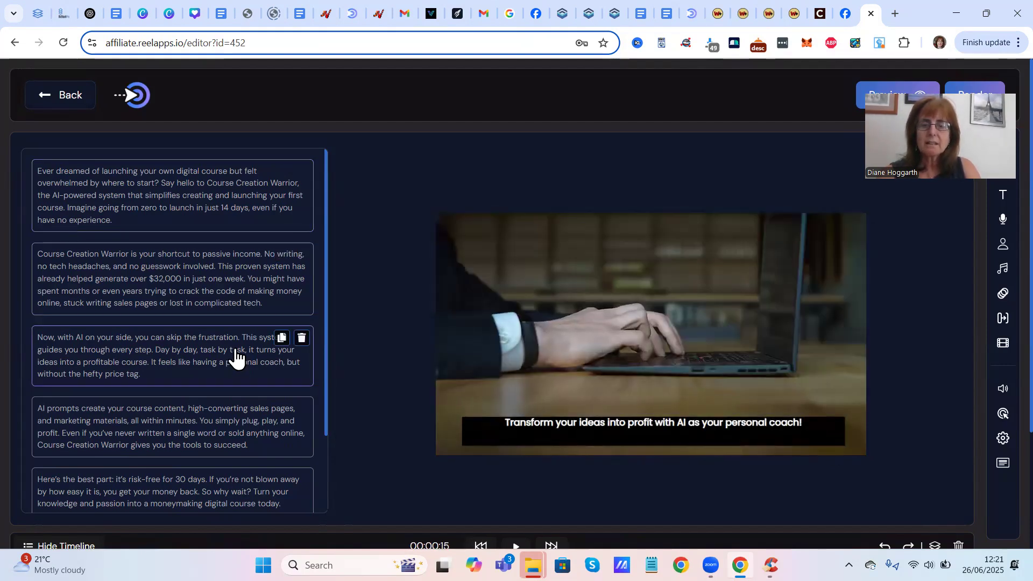
pyautogui.click(663, 431)
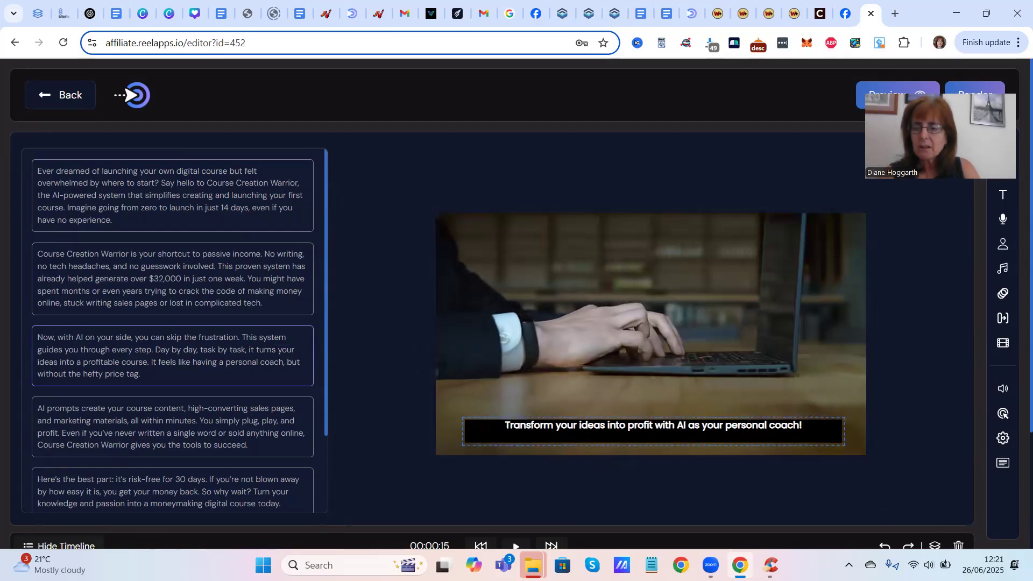
pyautogui.press('Delete')
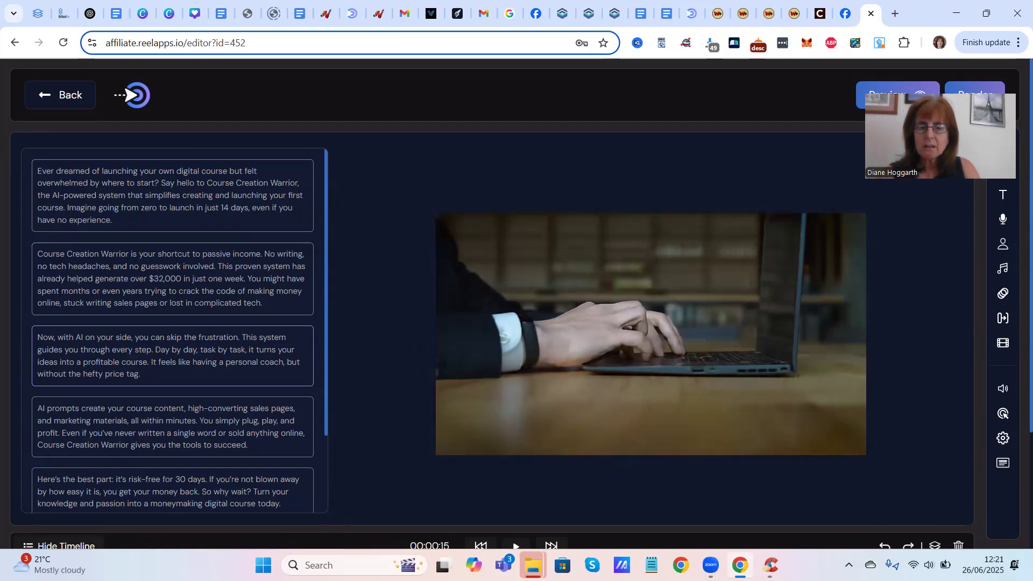
pyautogui.click(242, 440)
pyautogui.click(234, 497)
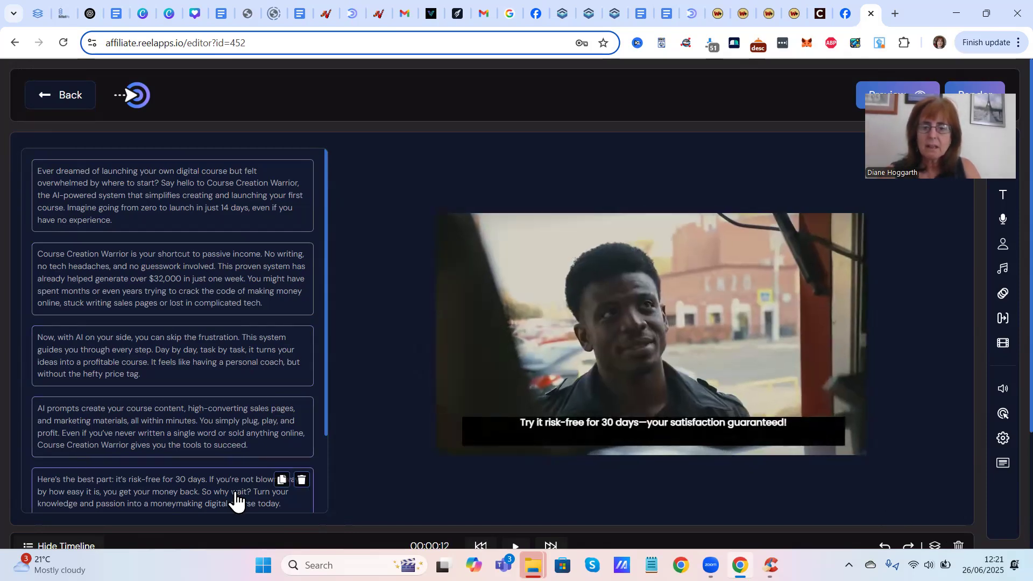
pyautogui.click(655, 430)
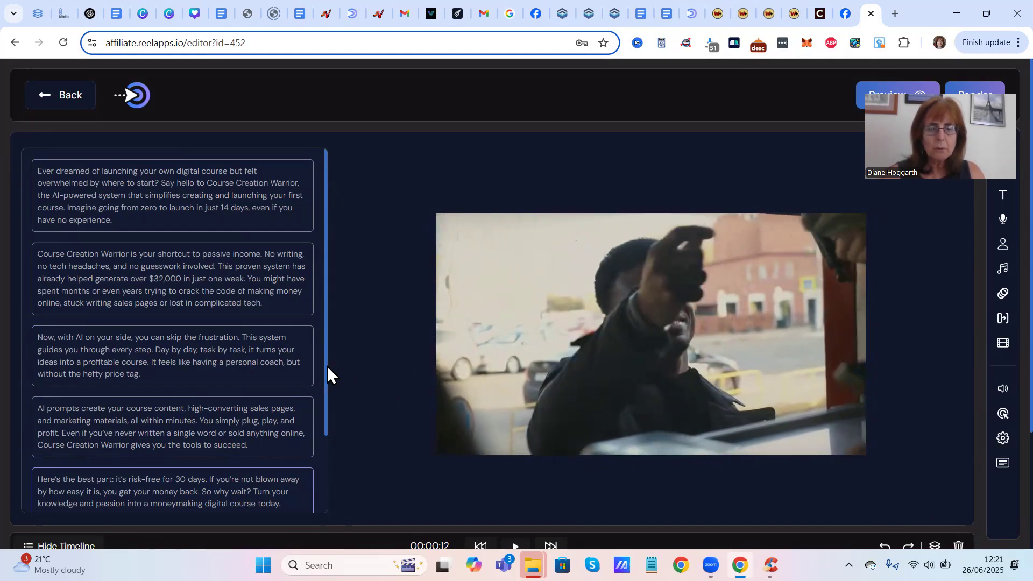
# - Go to the final $37 scene of the script and turn on captions for the video
pyautogui.moveTo(327, 366); pyautogui.dragTo(317, 484)
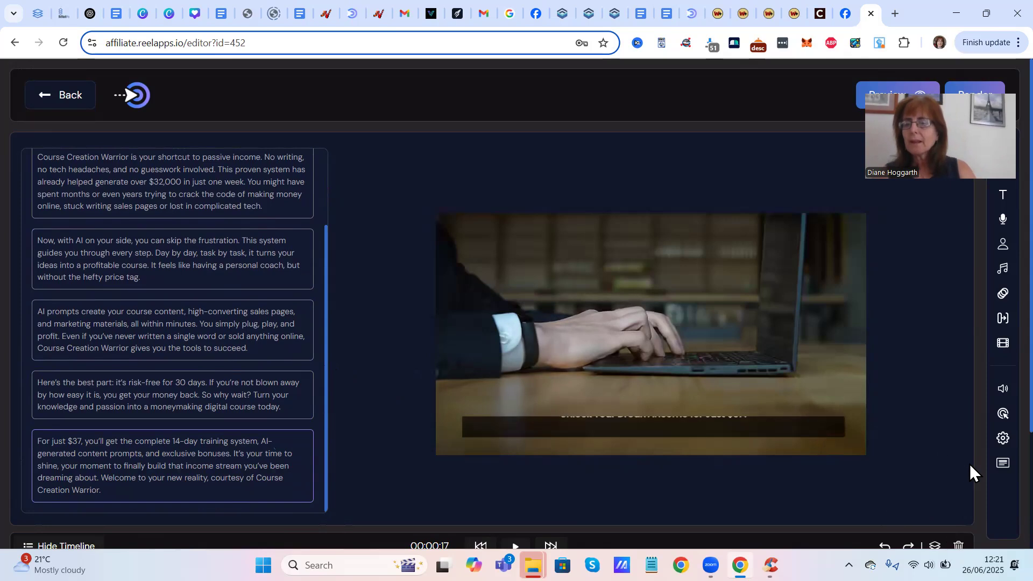
pyautogui.click(1004, 466)
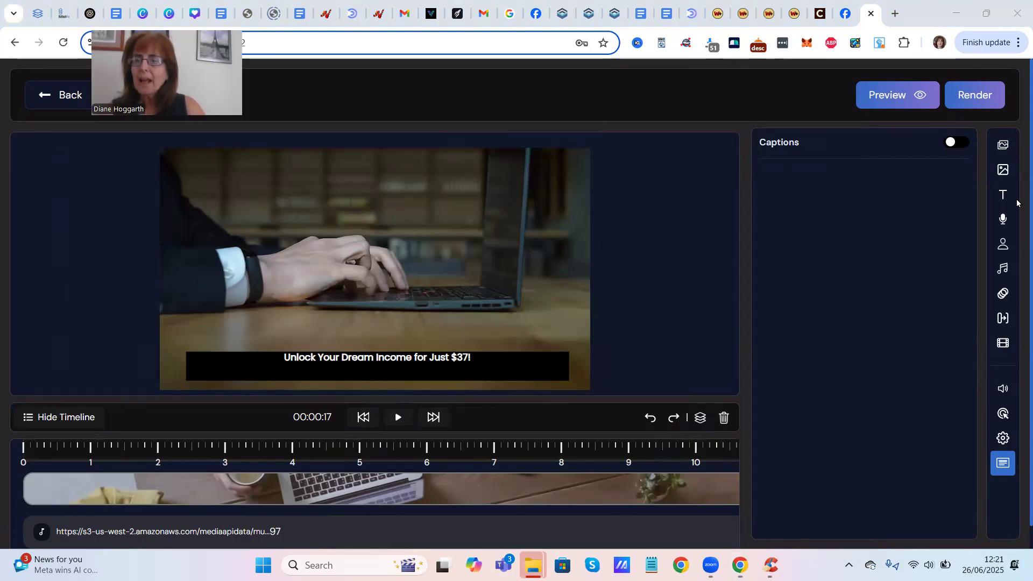
pyautogui.click(964, 146)
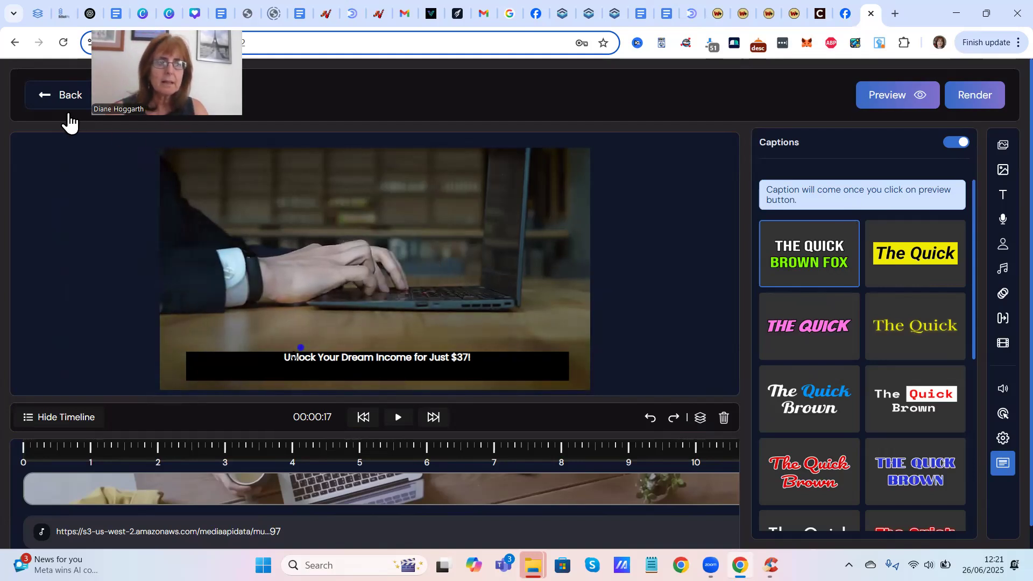
# - Reopen the coursecreationwarrior2 project's video for editing and delete the "Unlock Your Dream Income for Just $37!" text overlay
pyautogui.click(48, 102)
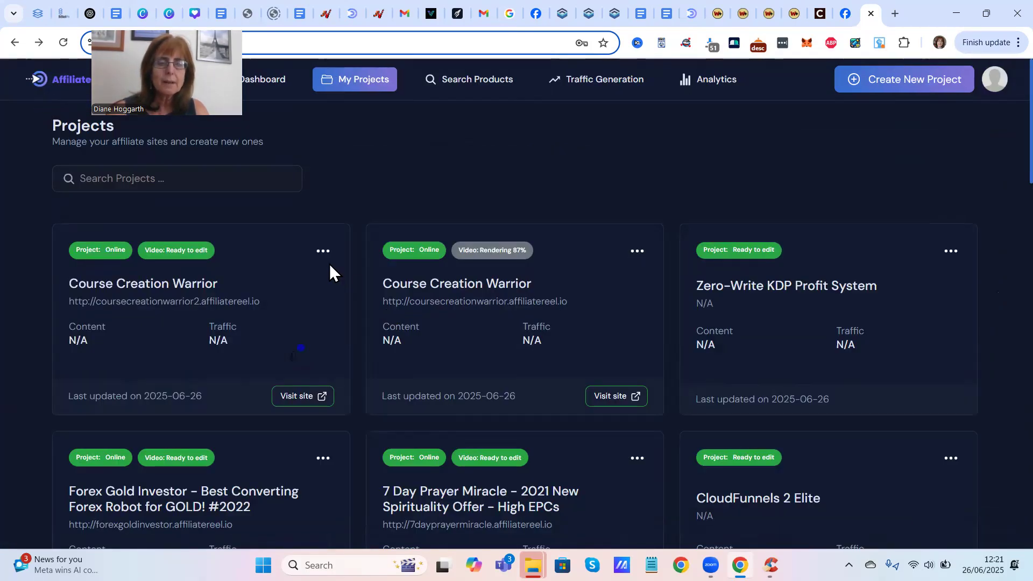
pyautogui.click(323, 252)
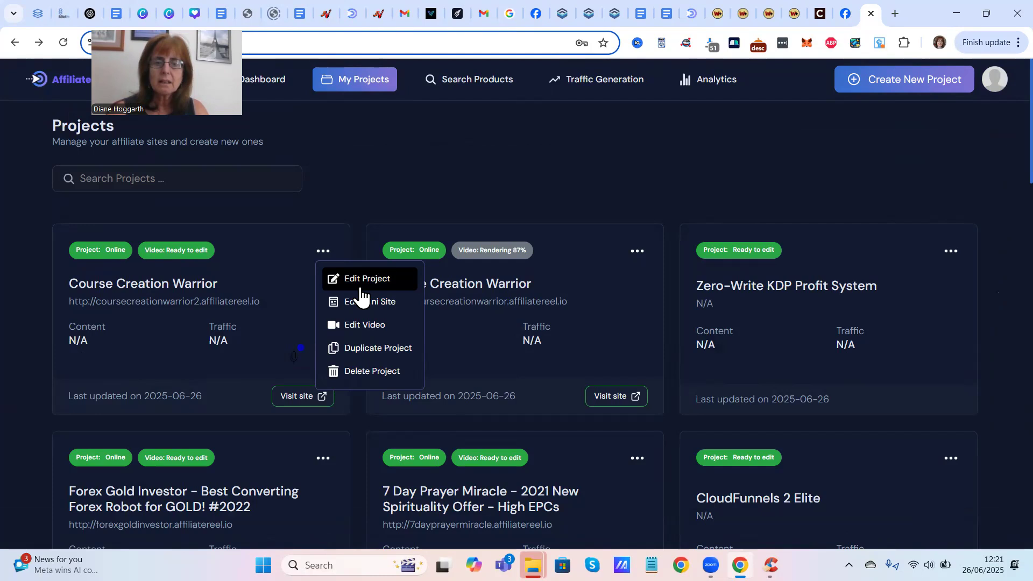
pyautogui.click(368, 327)
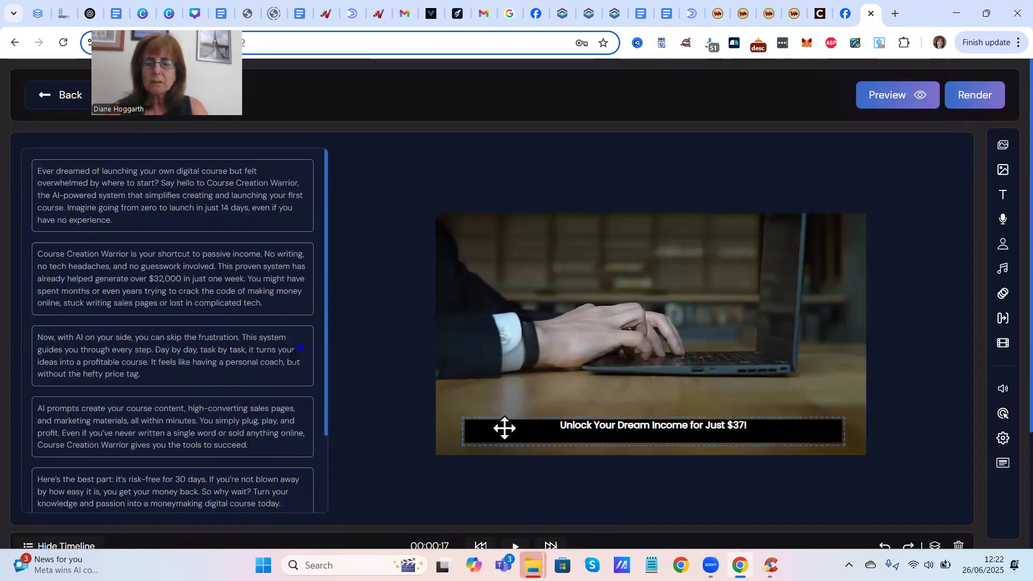
pyautogui.click(959, 545)
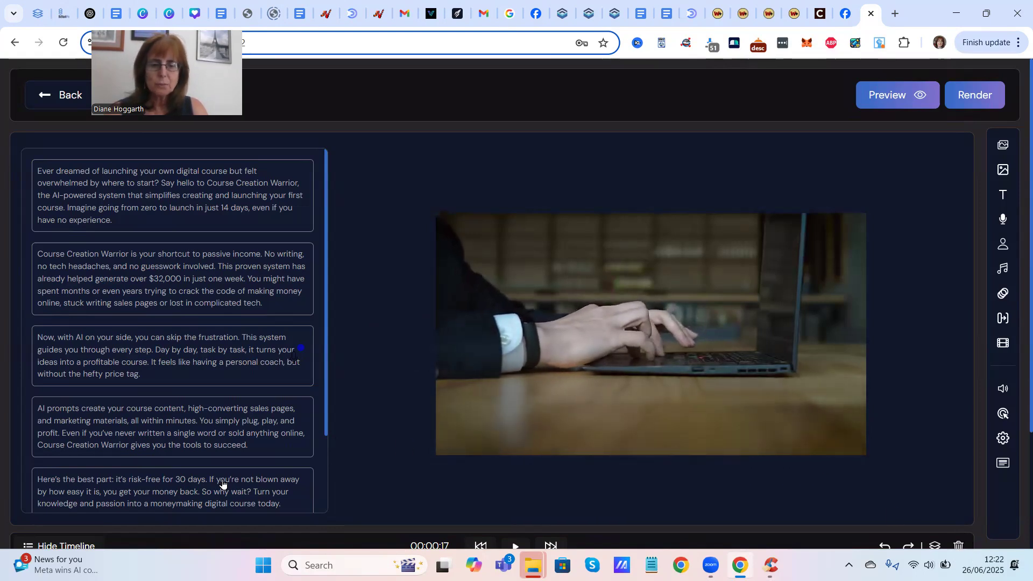
# - Check the remaining scenes and the caption style, keep the white-and-green captions, and render the video
pyautogui.scroll(-2, 327, 395)
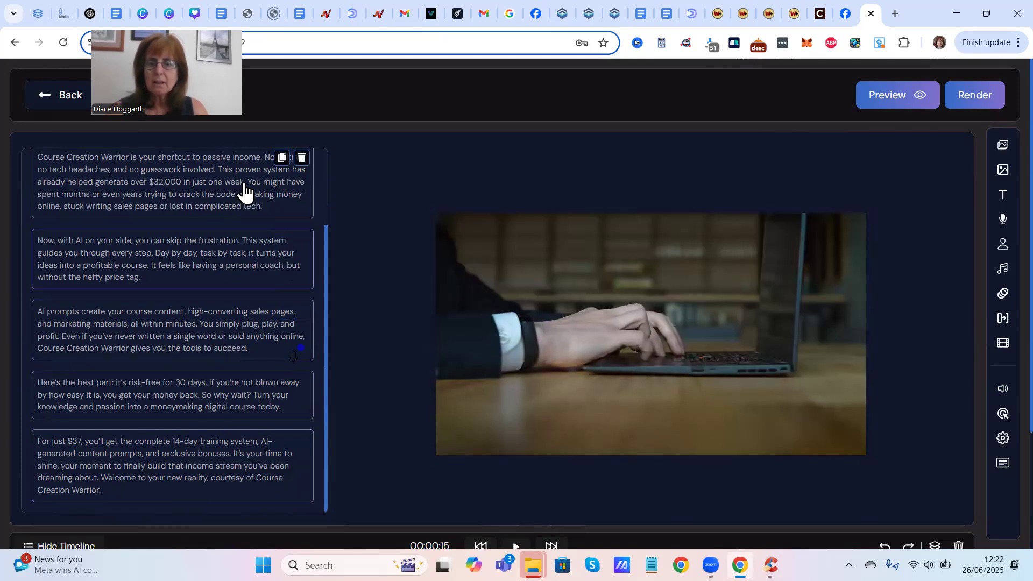
pyautogui.moveTo(324, 237); pyautogui.dragTo(249, 202)
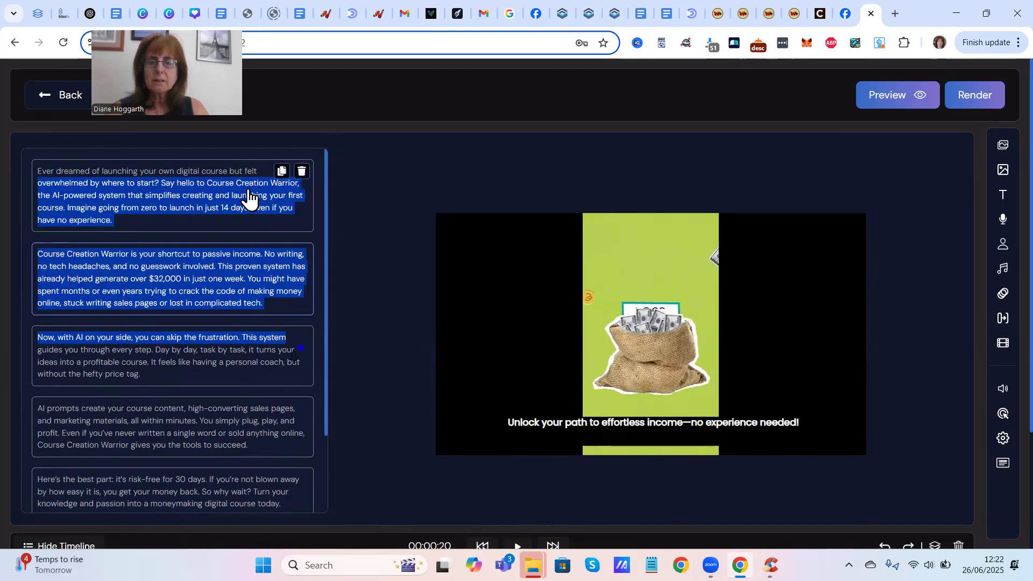
pyautogui.click(249, 202)
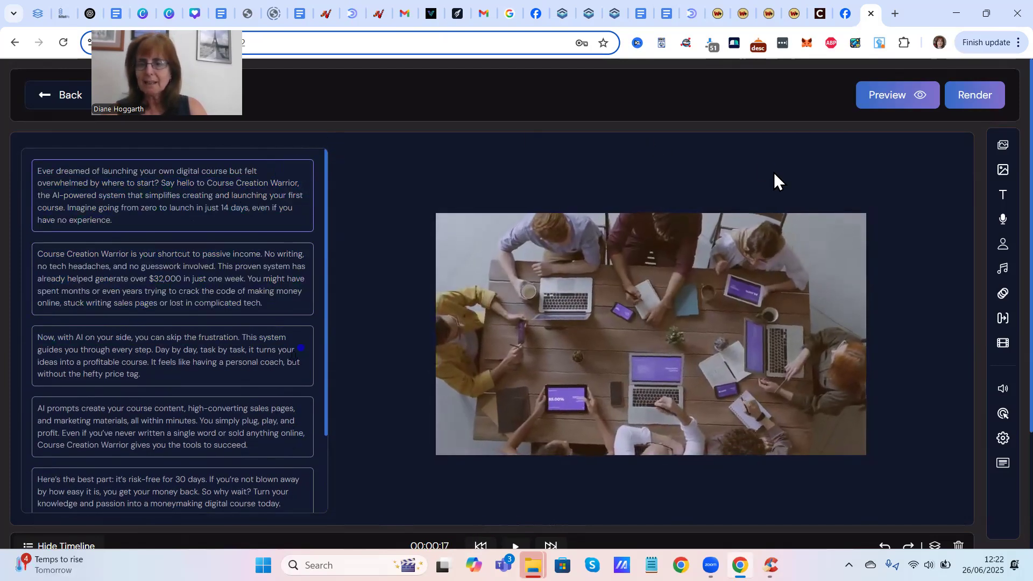
pyautogui.click(1002, 466)
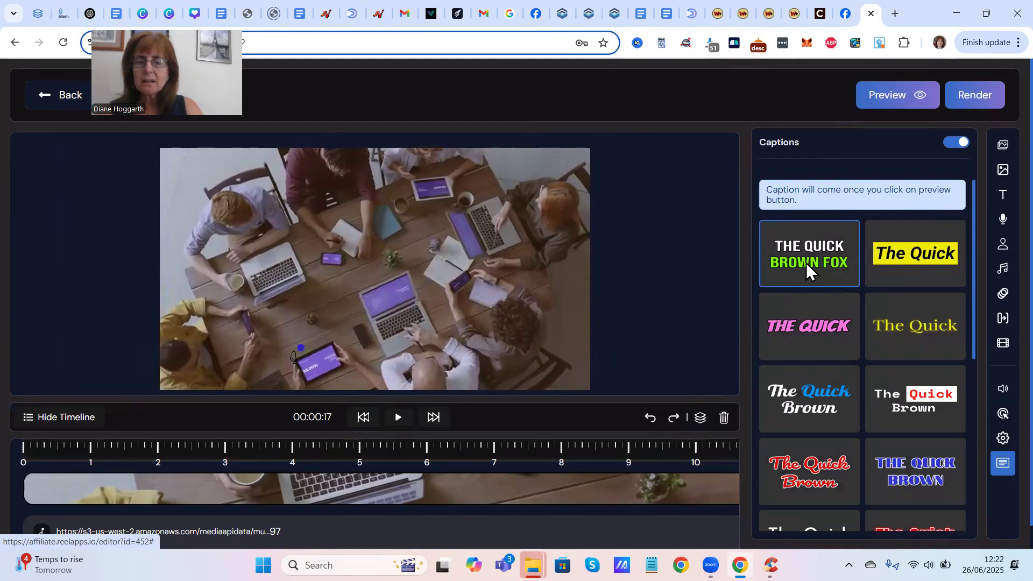
pyautogui.click(975, 100)
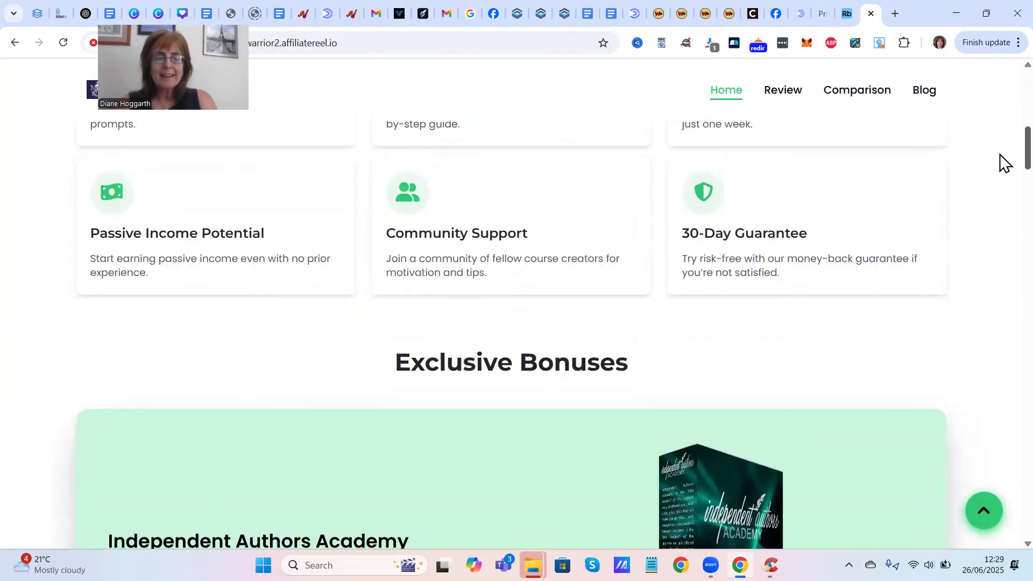
# - Examine the features, exclusive bonuses and customer testimonials on the generated site's home page
pyautogui.scroll(-15, 1003, 162)
pyautogui.scroll(-20, 1003, 301)
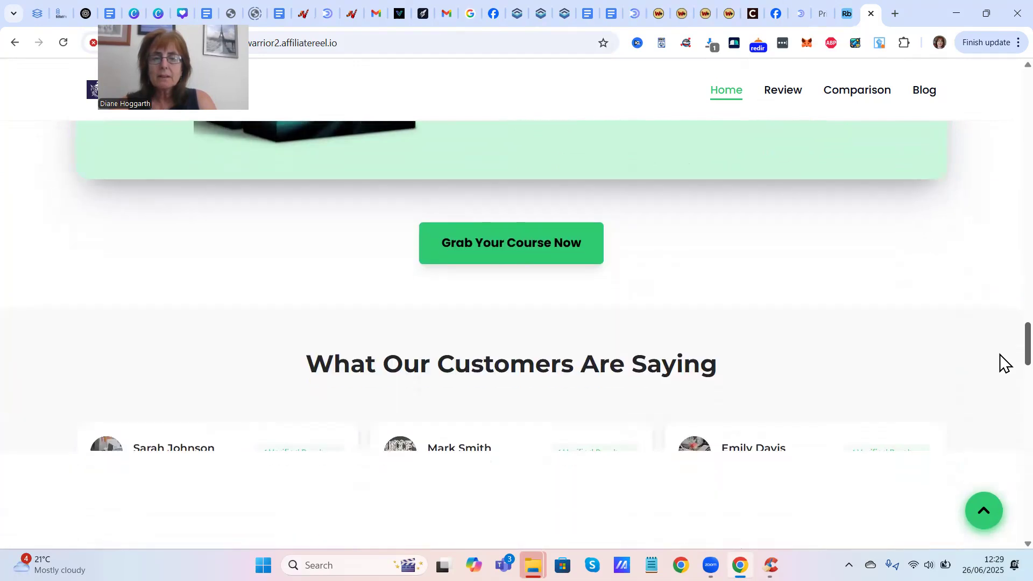
pyautogui.scroll(-2, 1004, 364)
pyautogui.moveTo(1000, 355); pyautogui.dragTo(989, 180)
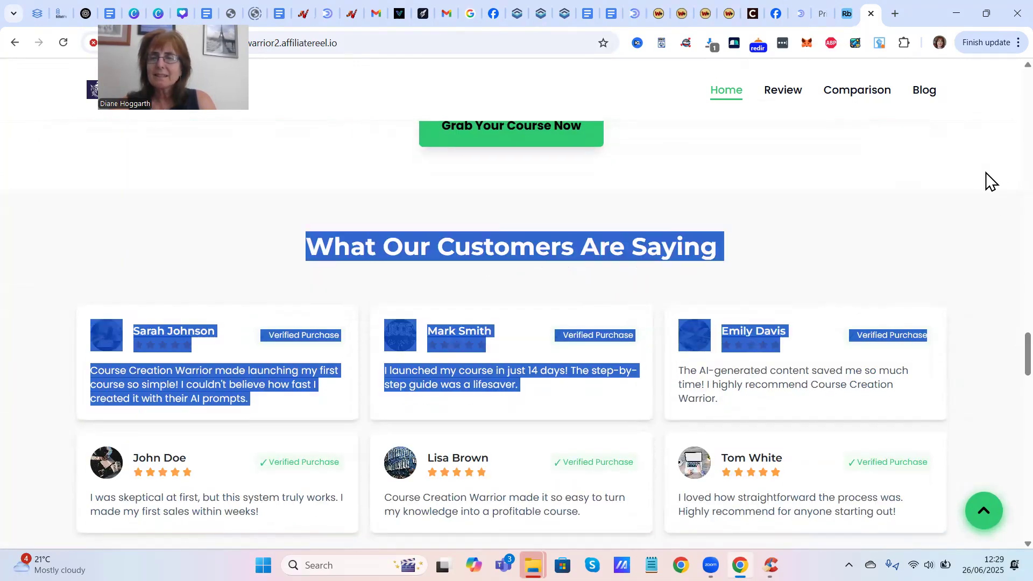
pyautogui.click(1000, 318)
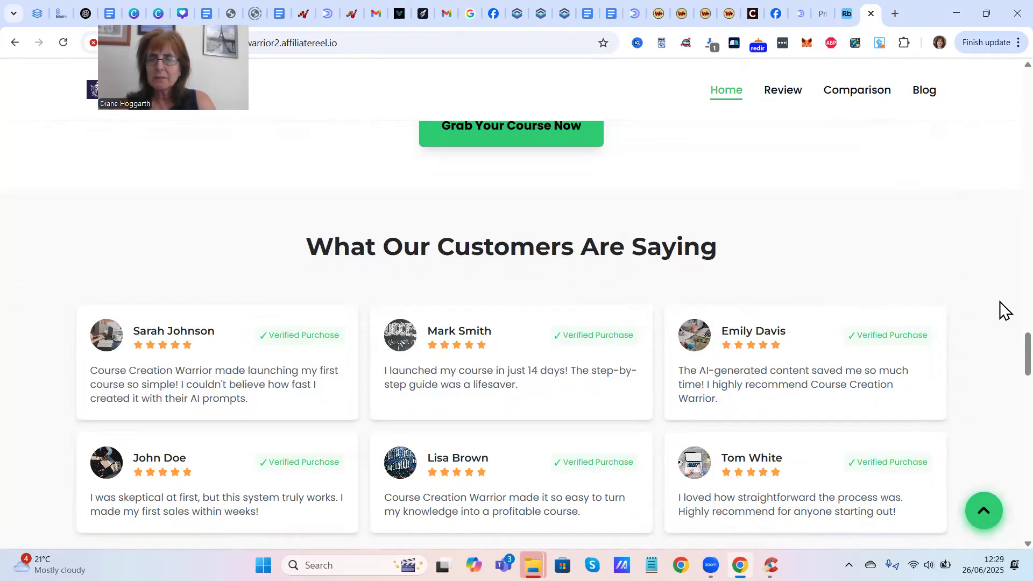
pyautogui.scroll(20, 1000, 311)
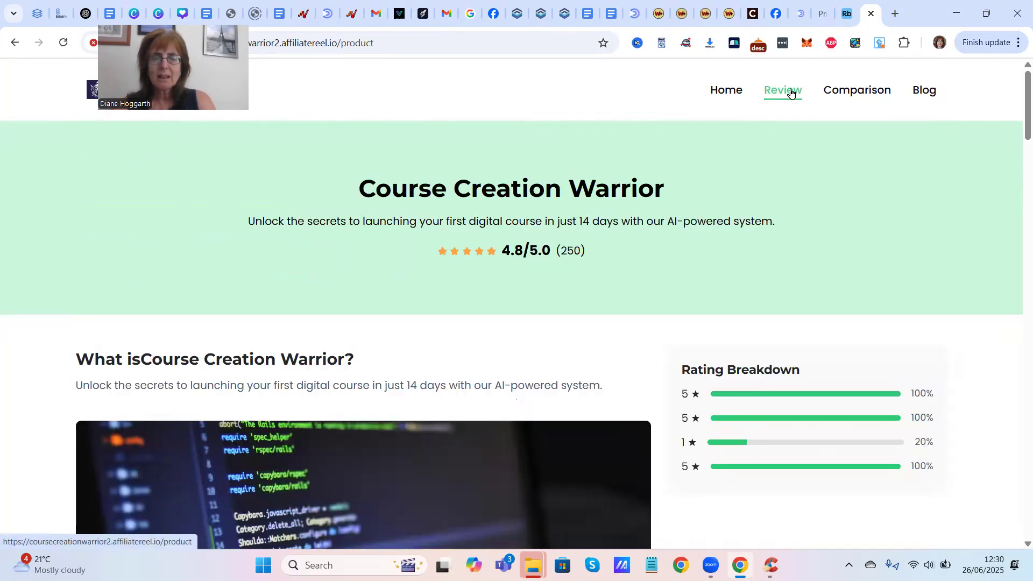
# - Examine the site's Review page, including the rating breakdown and the product description sections
pyautogui.scroll(-3, 1017, 116)
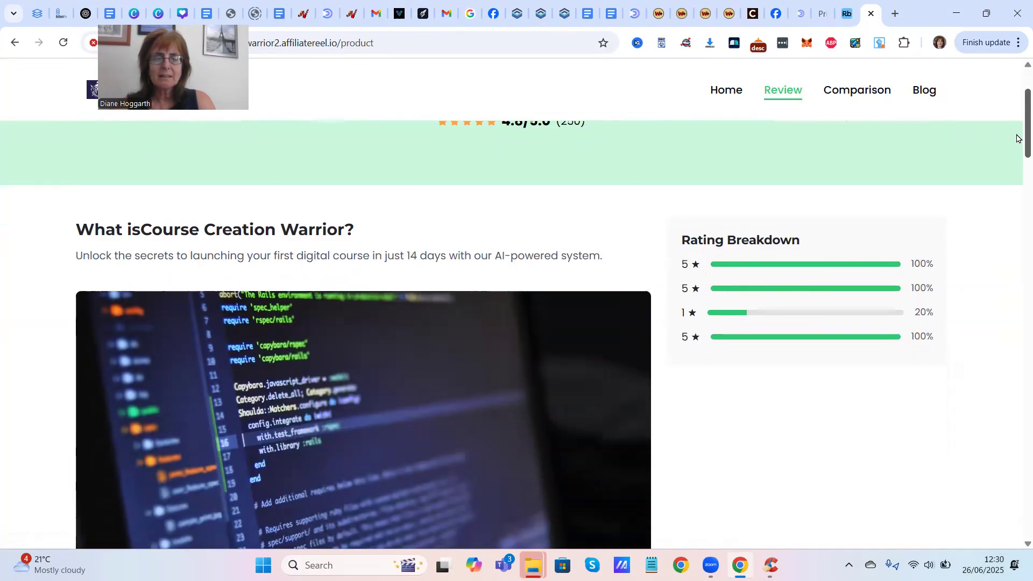
pyautogui.scroll(3, 1017, 111)
pyautogui.scroll(-4, 1017, 109)
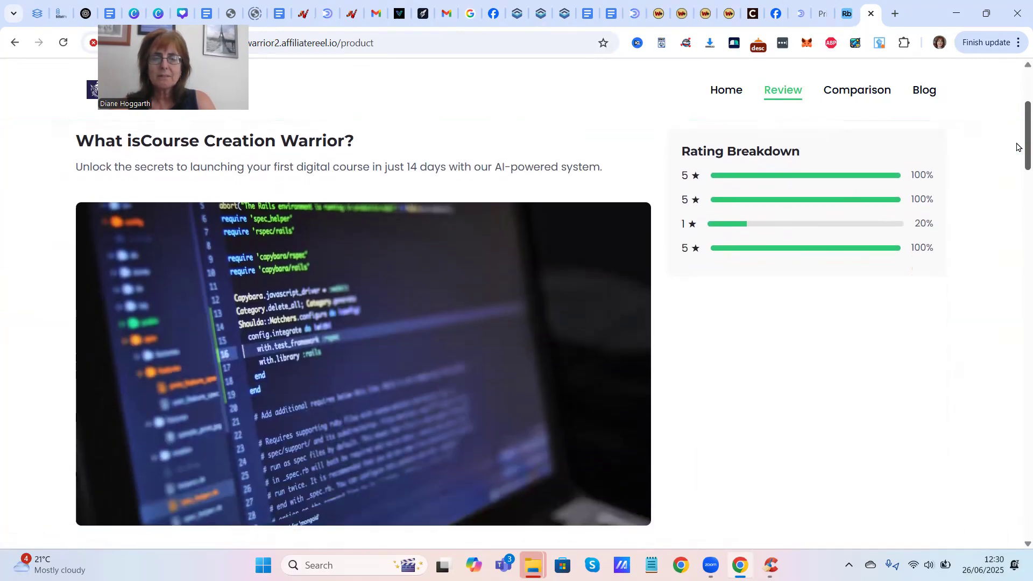
pyautogui.scroll(-8, 1017, 149)
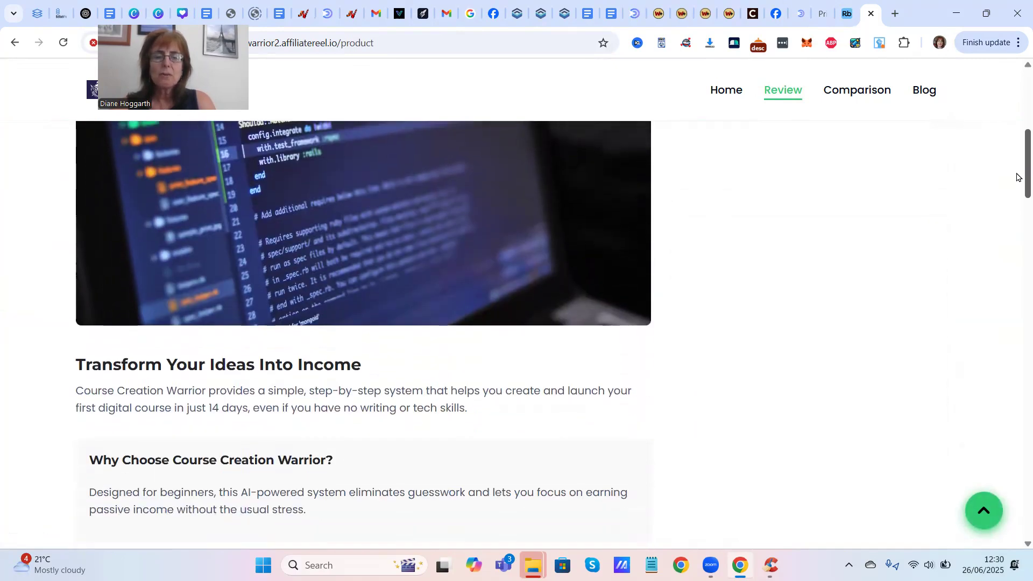
pyautogui.moveTo(1018, 212); pyautogui.dragTo(1017, 18)
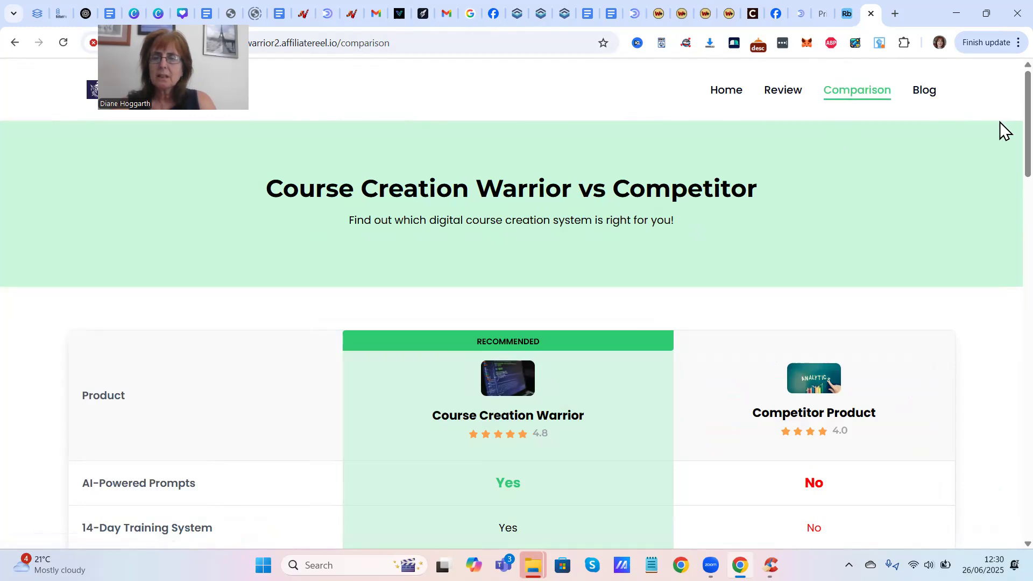
# - Examine the site's Comparison page of Course Creation Warrior versus the competitor product
pyautogui.scroll(-2, 1000, 121)
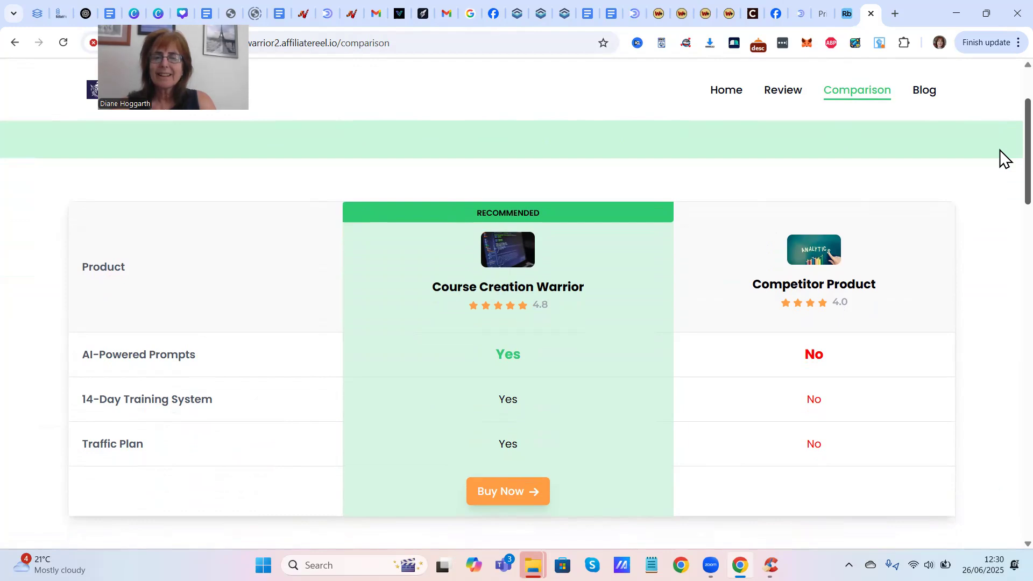
pyautogui.scroll(-3, 1001, 161)
pyautogui.scroll(5, 1001, 189)
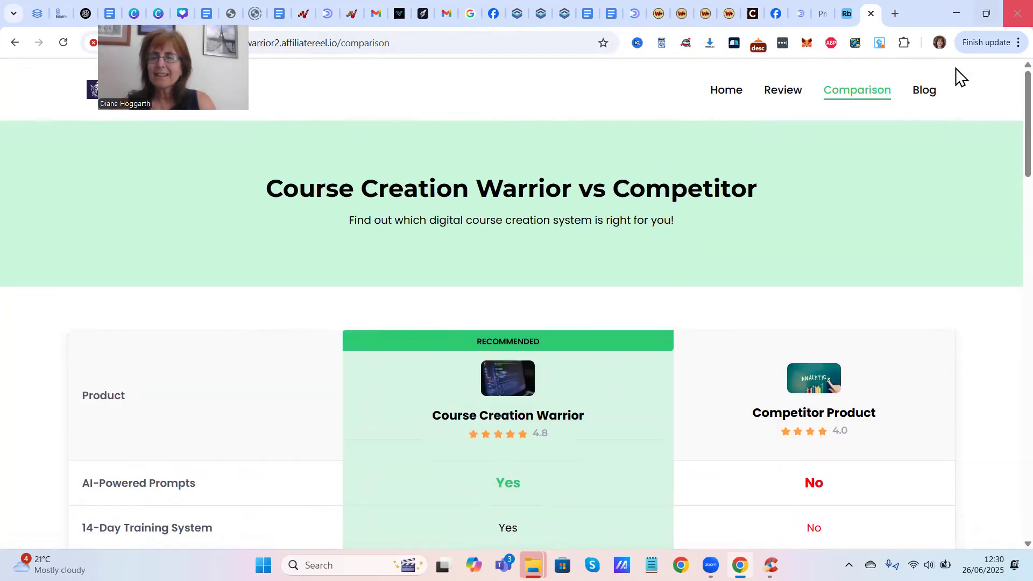
# - Open the site's Blog page and look through its categories and generated articles
pyautogui.click(930, 94)
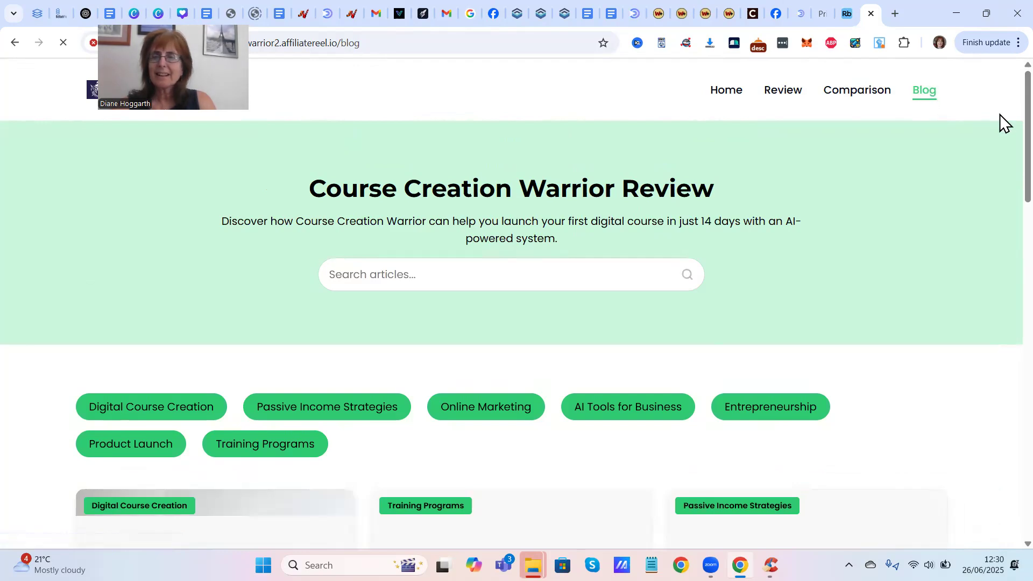
pyautogui.scroll(-4, 1002, 162)
pyautogui.scroll(-2, 1002, 210)
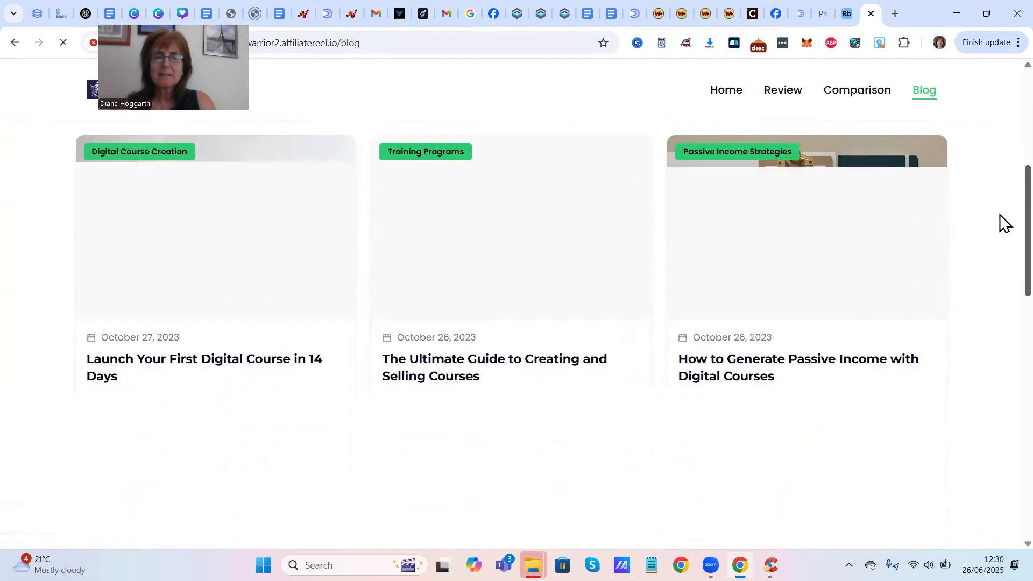
pyautogui.scroll(-5, 1002, 223)
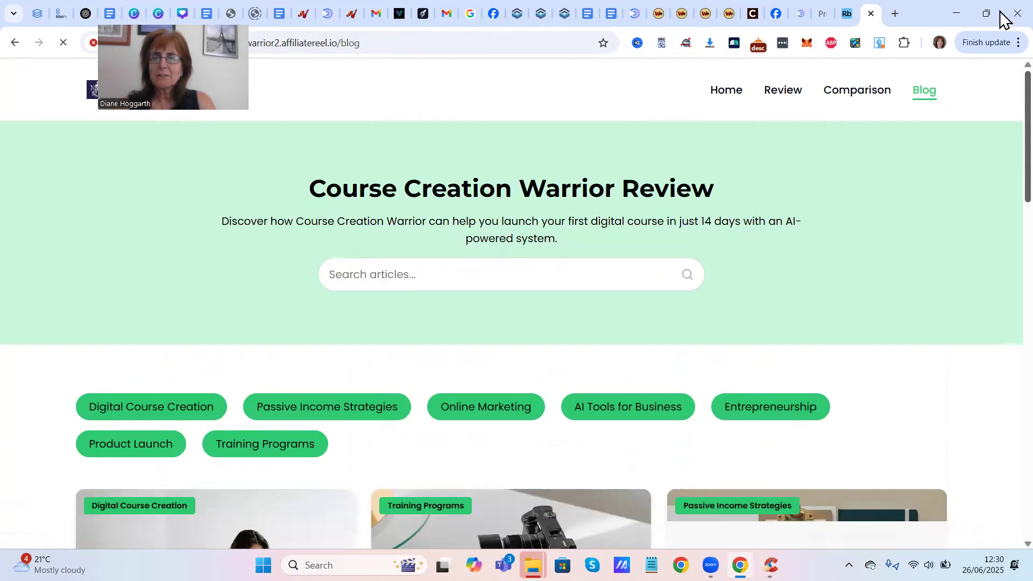
# - Test the home page's Learn More link, then return to the home page
pyautogui.click(724, 90)
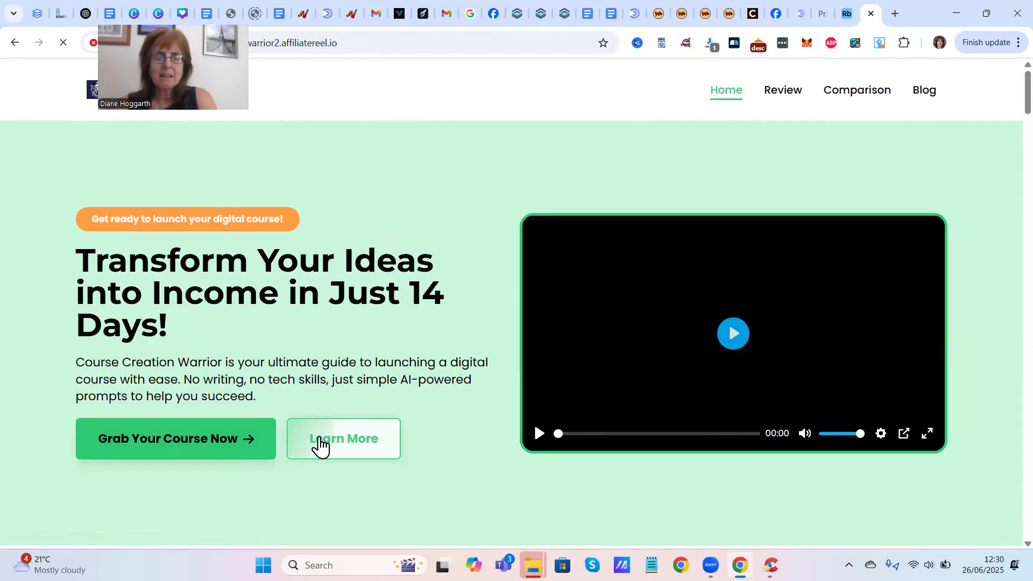
pyautogui.click(319, 446)
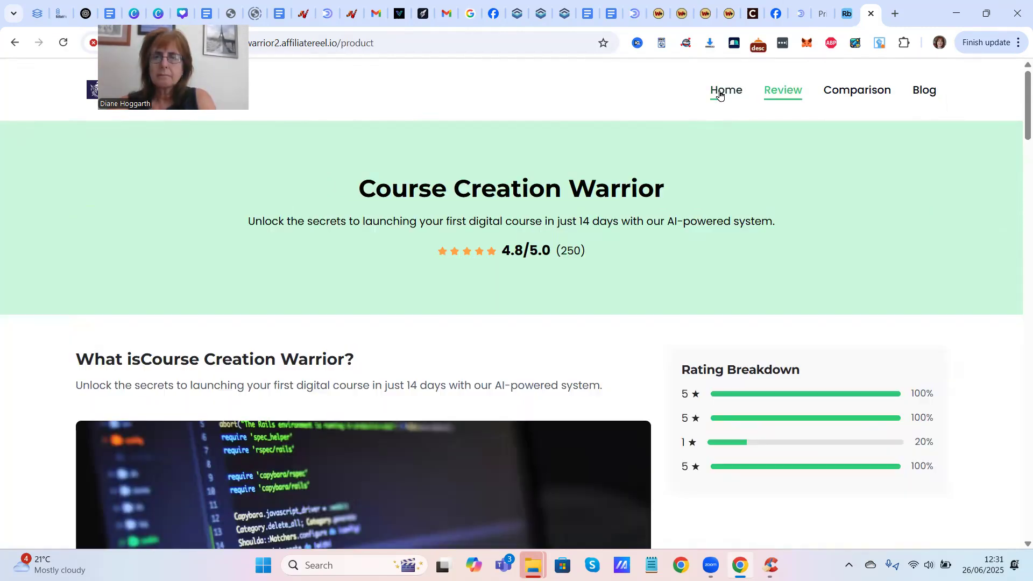
pyautogui.click(723, 92)
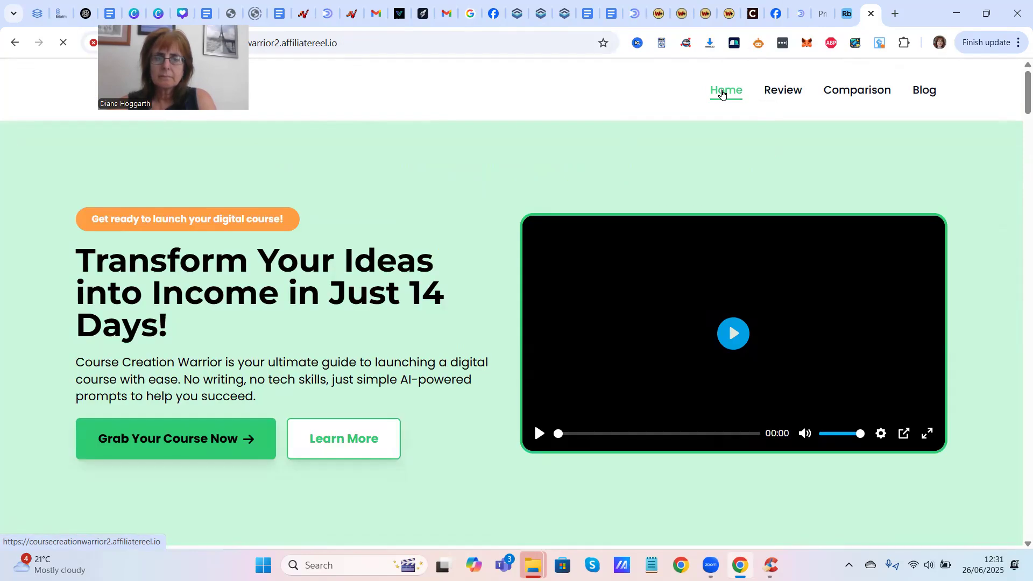
# - Follow the Grab Your Course Now affiliate link and look over the Course Creation Warrior sales page
pyautogui.click(161, 441)
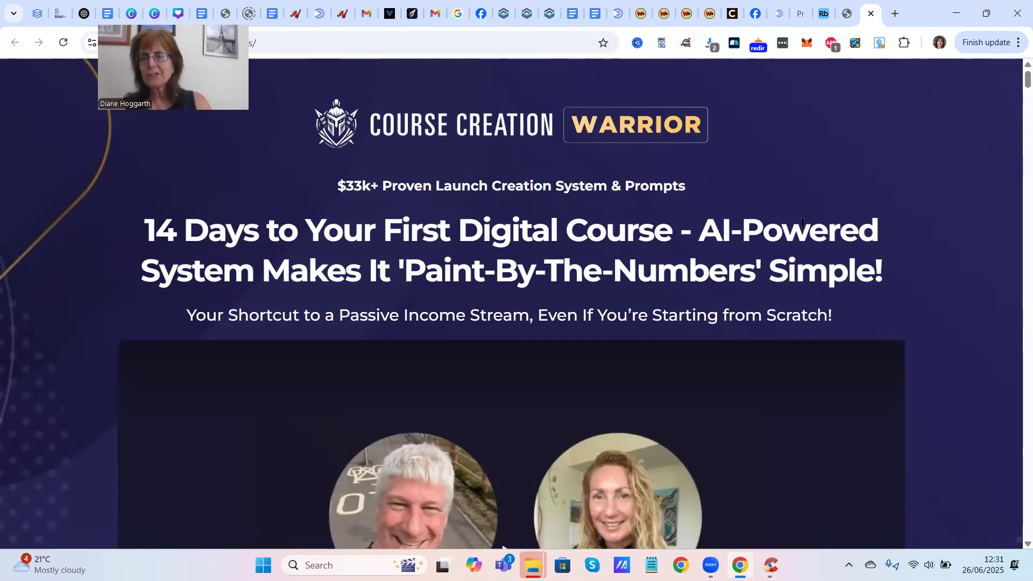
pyautogui.scroll(-10, 1000, 77)
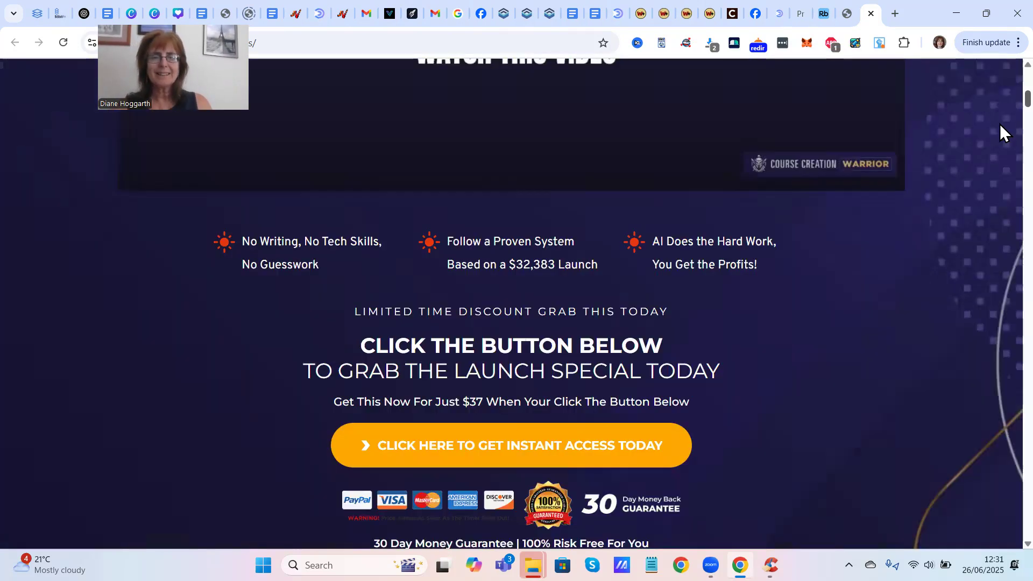
# - Switch to the sales page for the automated affiliate mini-site system
pyautogui.click(619, 14)
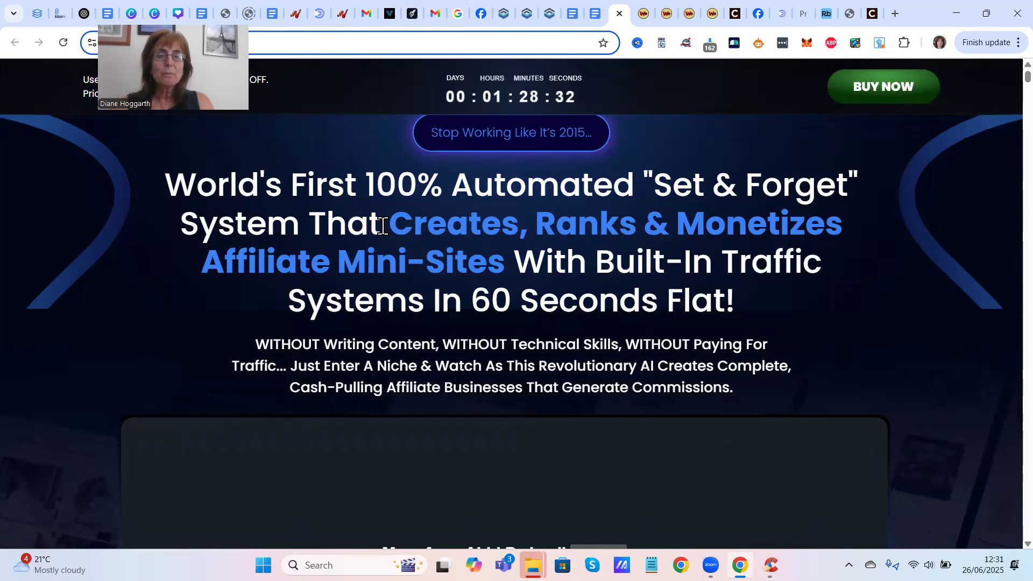